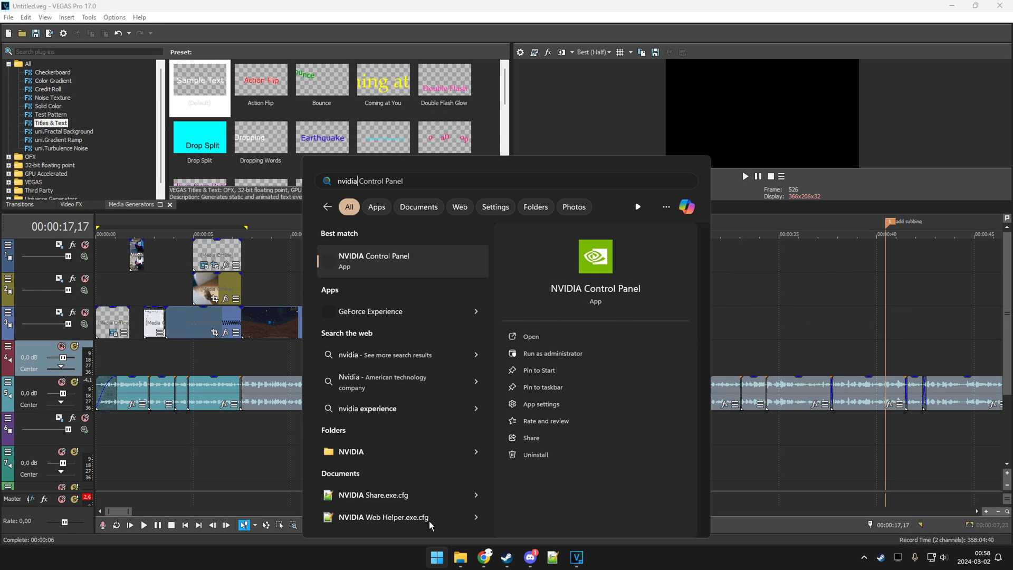
Step: Open the NVIDIA Control Panel and examine the global 3D settings
{"action": "key", "text": "Return"}
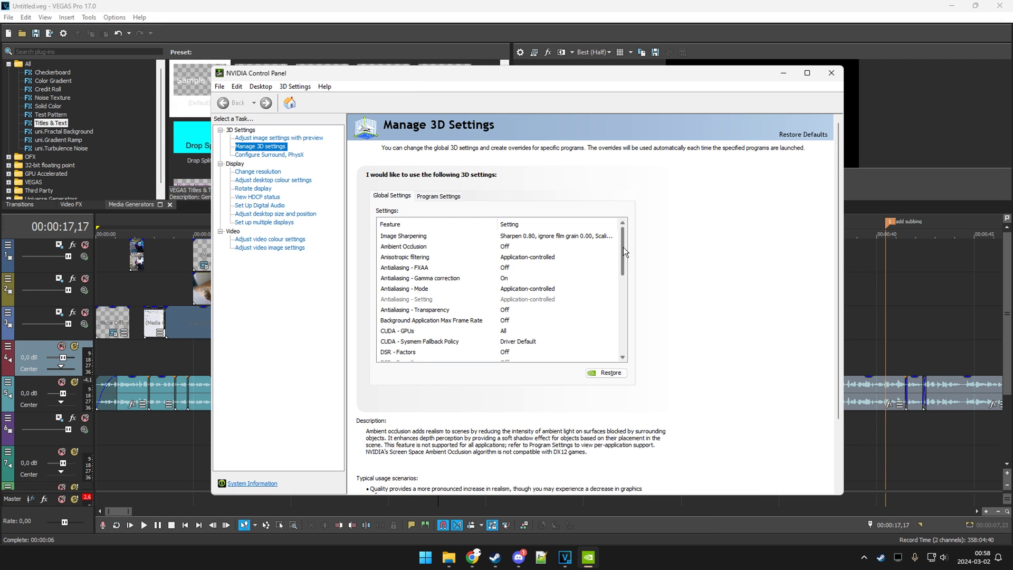
{"action": "left_click_drag", "start_coordinate": [623, 247], "coordinate": [627, 328]}
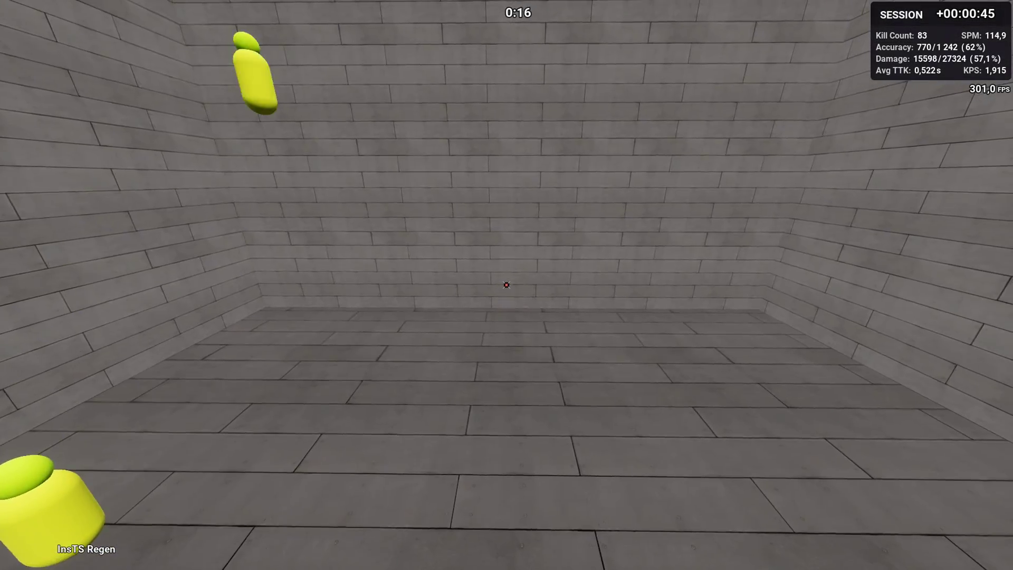
{"action": "left_click_drag", "start_coordinate": [506, 285], "coordinate": [506, 285]}
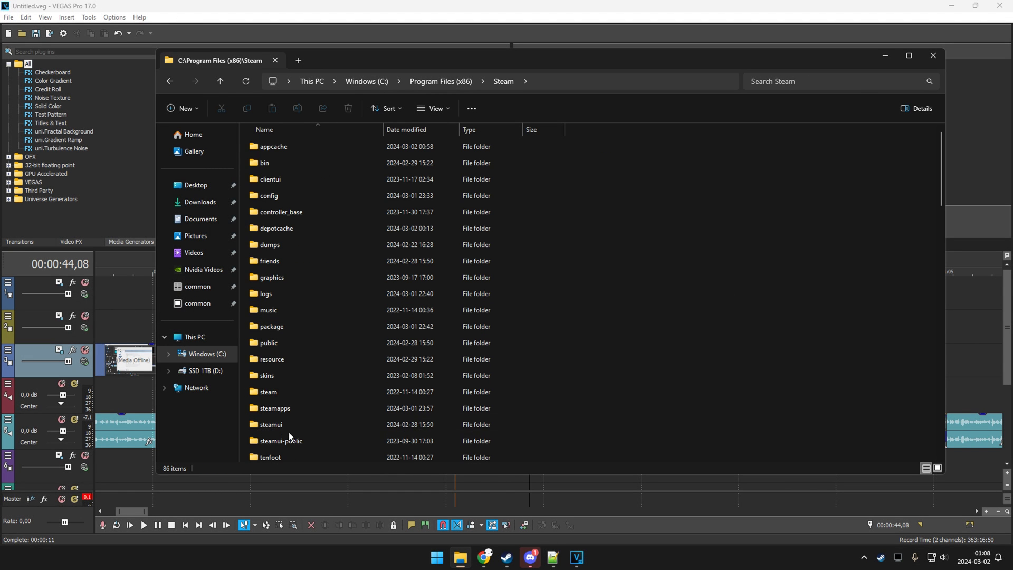
Step: Go to the FPSAimTrainer folder under steamapps\common and open the properties of FPSAimTrainer.exe
{"action": "double_click", "coordinate": [280, 410]}
{"action": "double_click", "coordinate": [281, 148]}
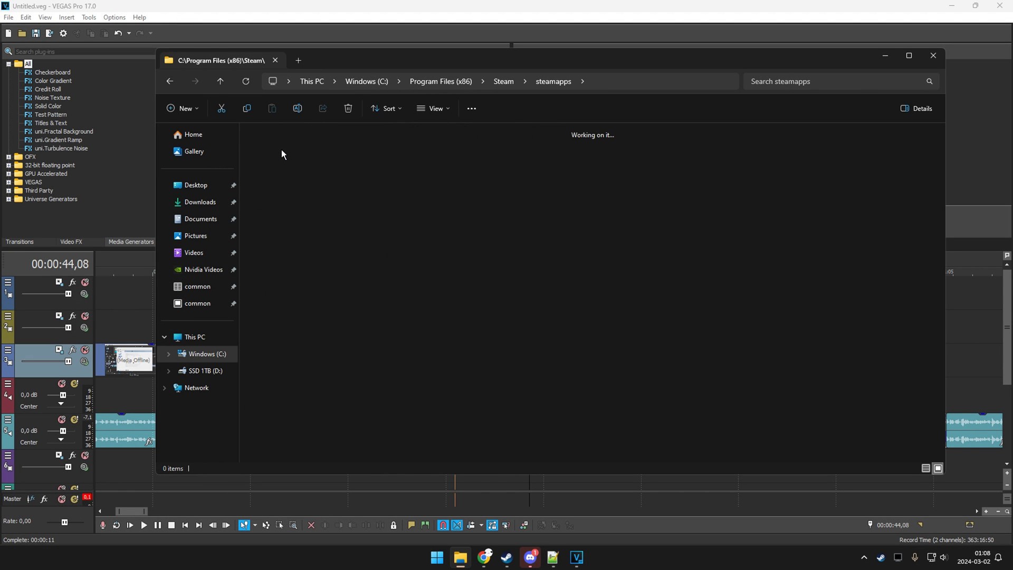
{"action": "double_click", "coordinate": [508, 161]}
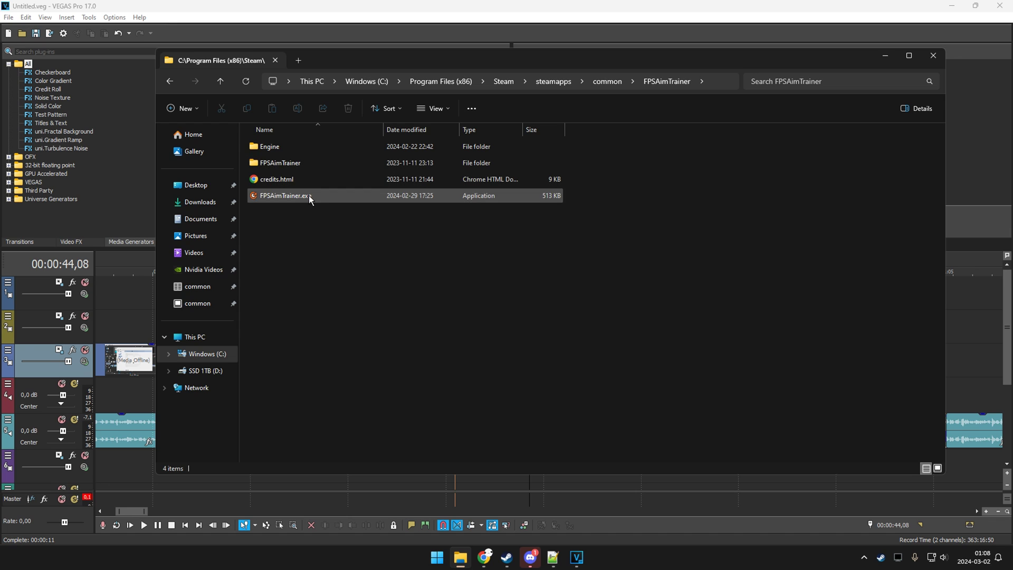
{"action": "right_click", "coordinate": [284, 192]}
{"action": "left_click", "coordinate": [324, 437]}
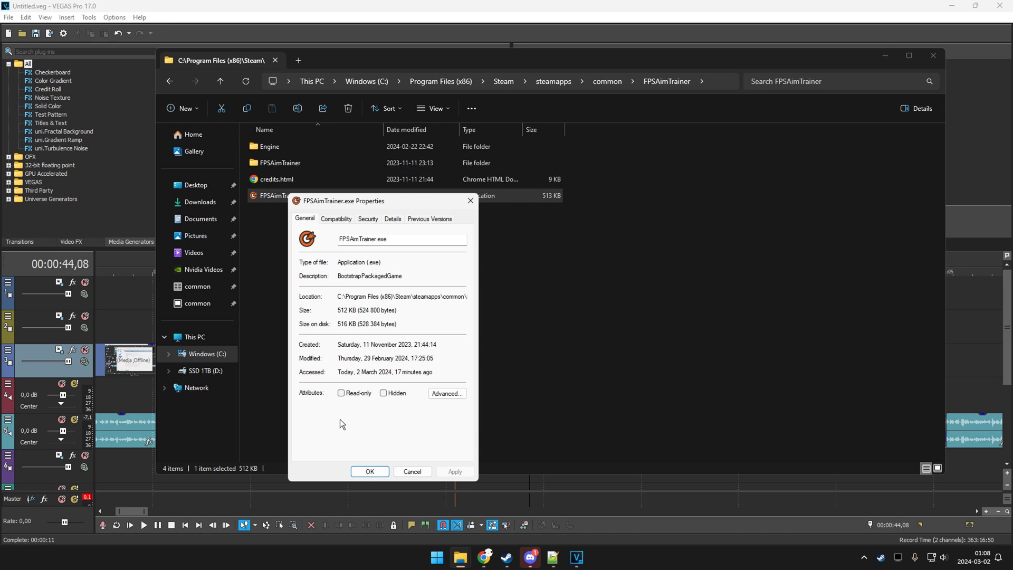
Step: Check the full-screen optimisation and high DPI scaling override options for all users of FPSAimTrainer.exe, leaving the DPI dialog without saving
{"action": "left_click_drag", "start_coordinate": [364, 165], "coordinate": [444, 165]}
{"action": "left_click", "coordinate": [417, 181]}
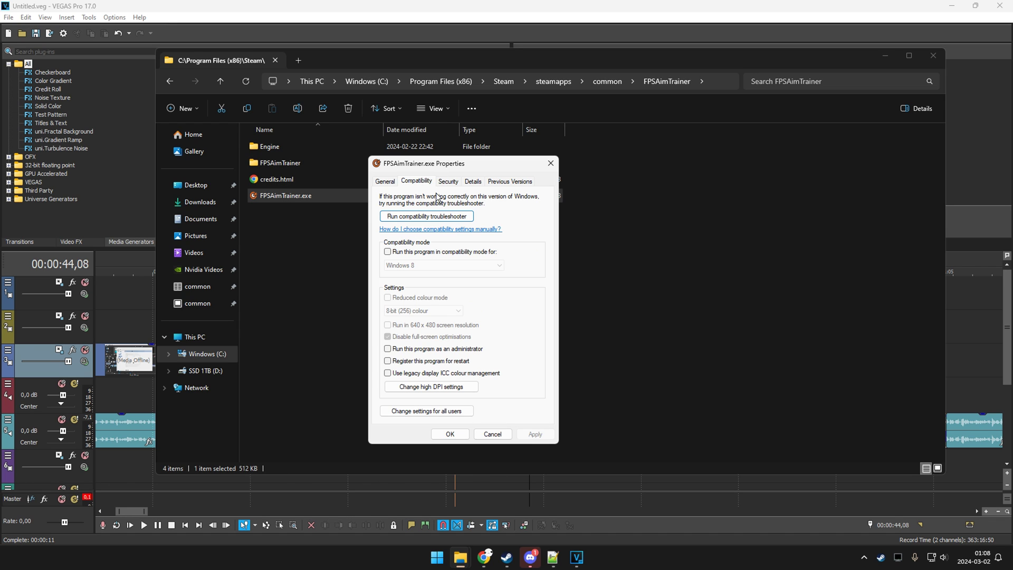
{"action": "left_click", "coordinate": [428, 413]}
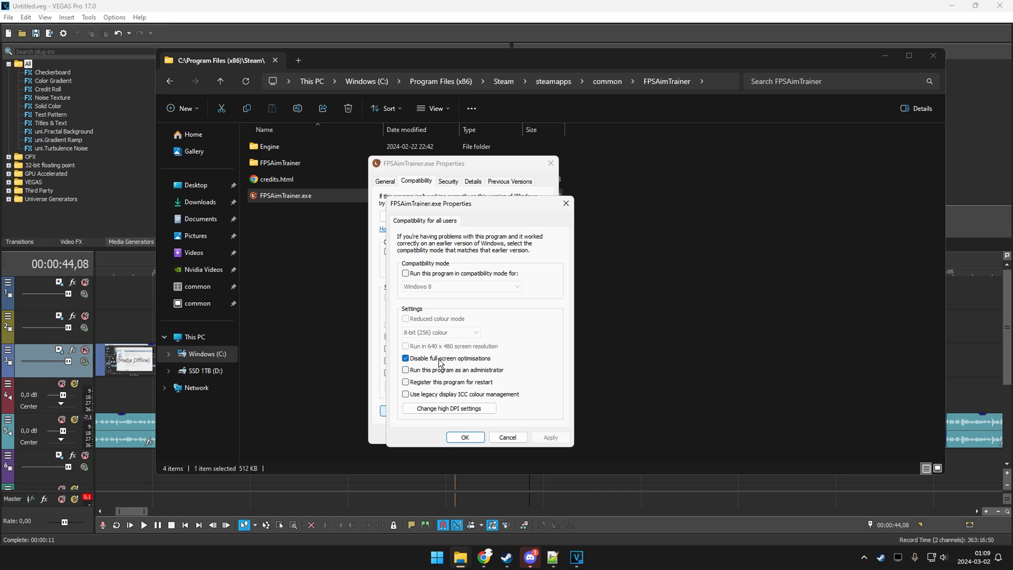
{"action": "left_click", "coordinate": [452, 407]}
{"action": "left_click", "coordinate": [465, 406]}
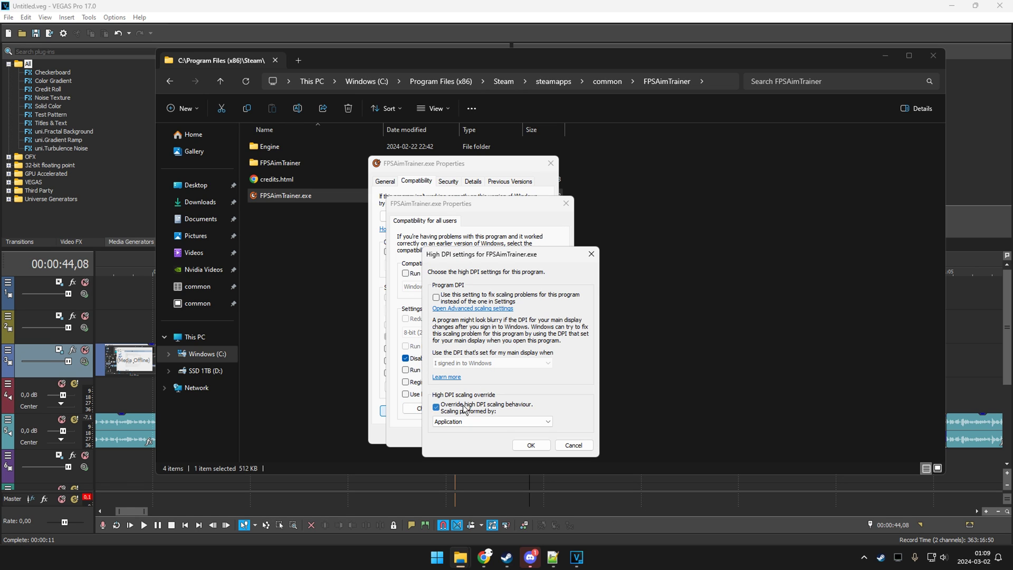
{"action": "left_click", "coordinate": [563, 446]}
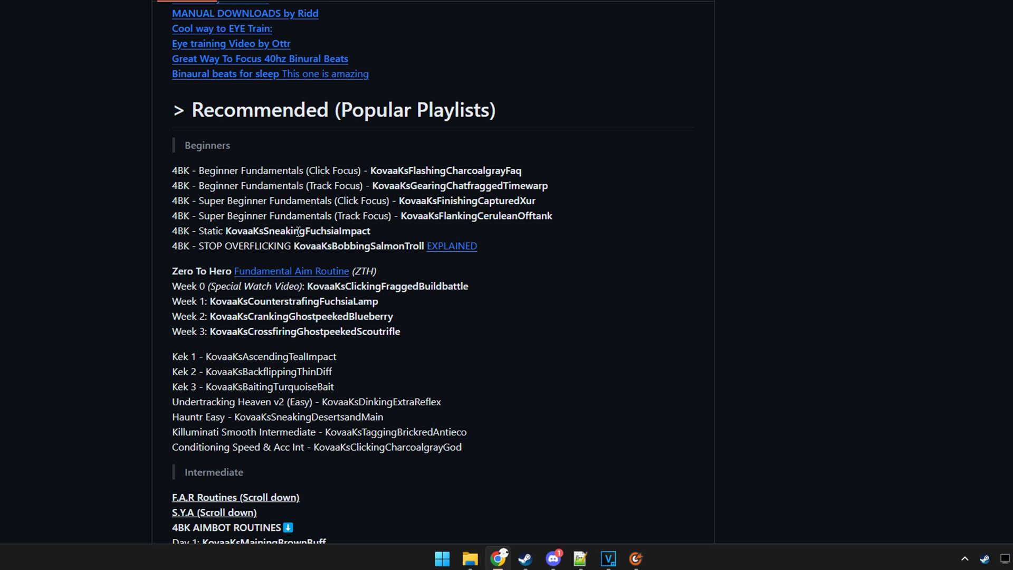
Step: Switch to KovaaK's and look up the online playlist with the share code KovaaKsSneakingFuchsiaImpact
{"action": "left_click", "coordinate": [636, 558]}
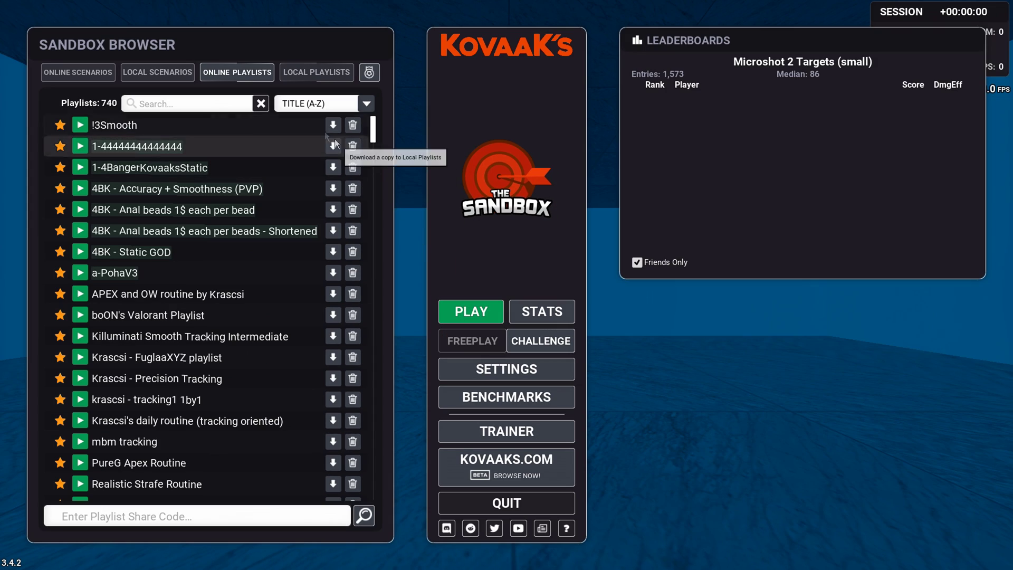
{"action": "left_click", "coordinate": [168, 518]}
{"action": "type", "text": "KovaaKsSneakingFuchsiaImpact"}
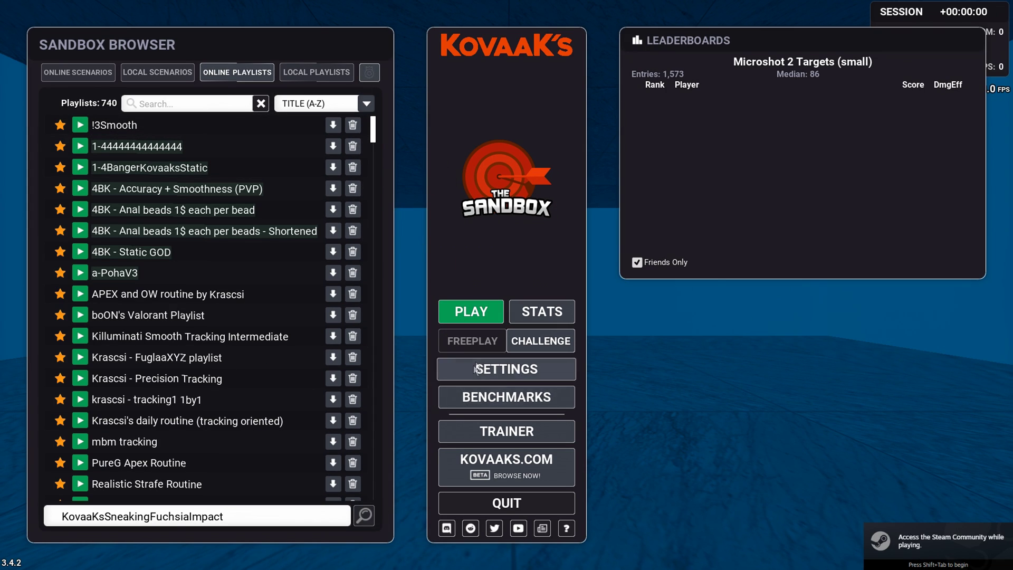
{"action": "key", "text": "Return"}
{"action": "left_click", "coordinate": [512, 317]}
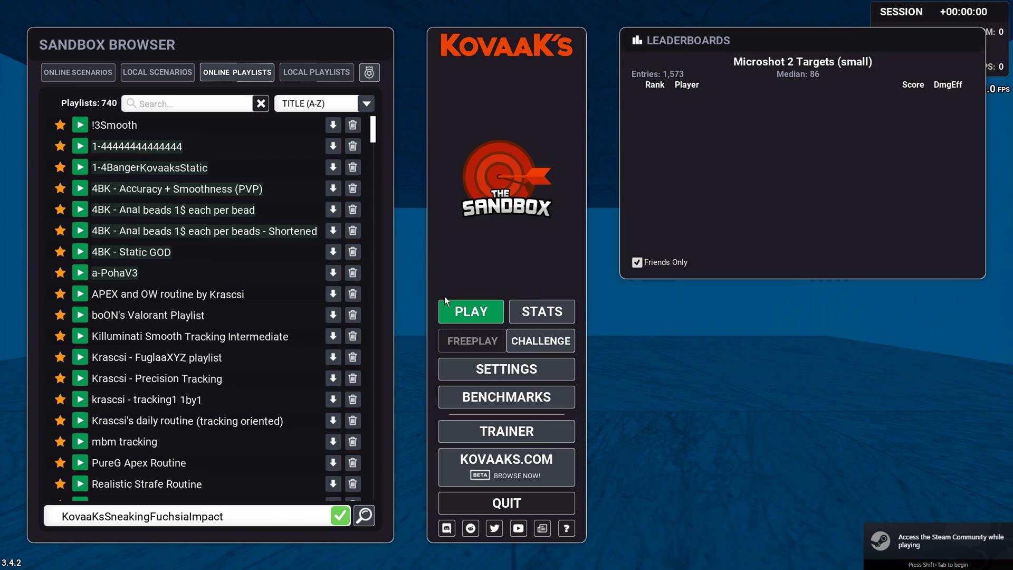
{"action": "key", "text": "alt+Tab"}
{"action": "left_click", "coordinate": [322, 446]}
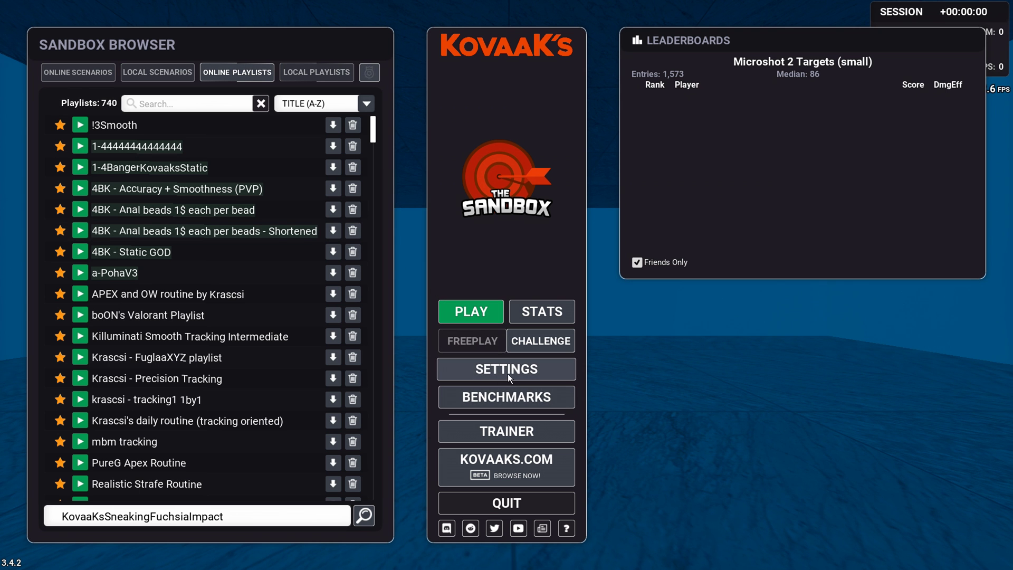
Step: Open the game's visual settings and apply the 4BK - AyeTrain visual theme
{"action": "left_click", "coordinate": [508, 373]}
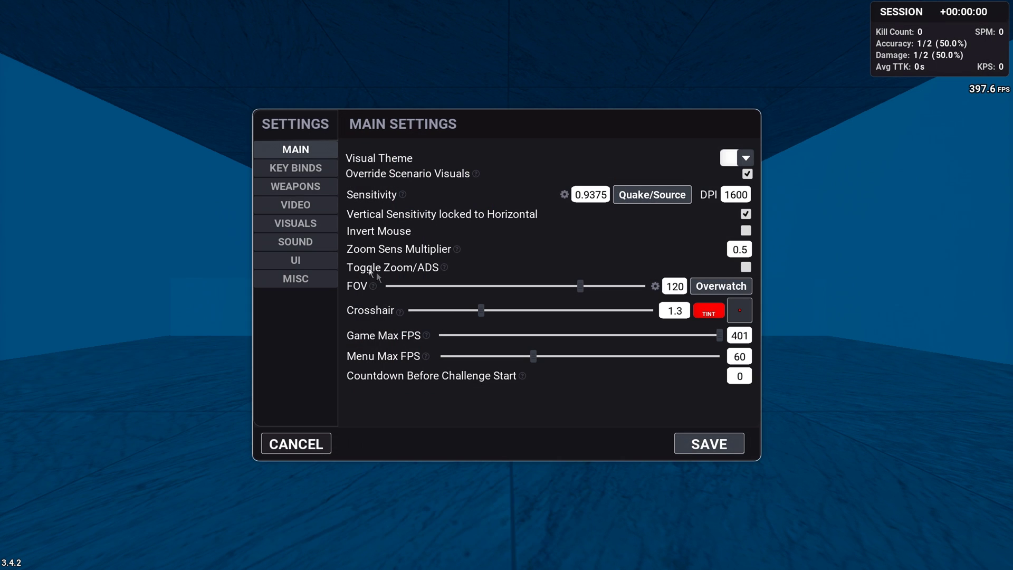
{"action": "left_click", "coordinate": [295, 224]}
{"action": "left_click", "coordinate": [591, 239]}
{"action": "left_click", "coordinate": [522, 283]}
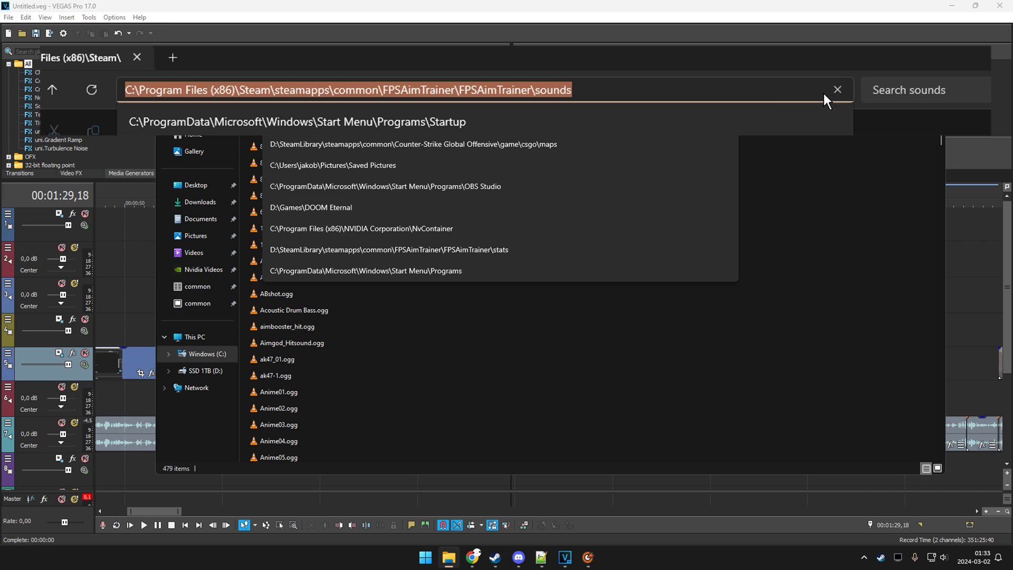
Step: Show the path and the sound files of the sounds folder inside FPSAimTrainer\FPSAimTrainer in File Explorer
{"action": "left_click", "coordinate": [664, 94]}
{"action": "left_click_drag", "start_coordinate": [665, 94], "coordinate": [140, 93]}
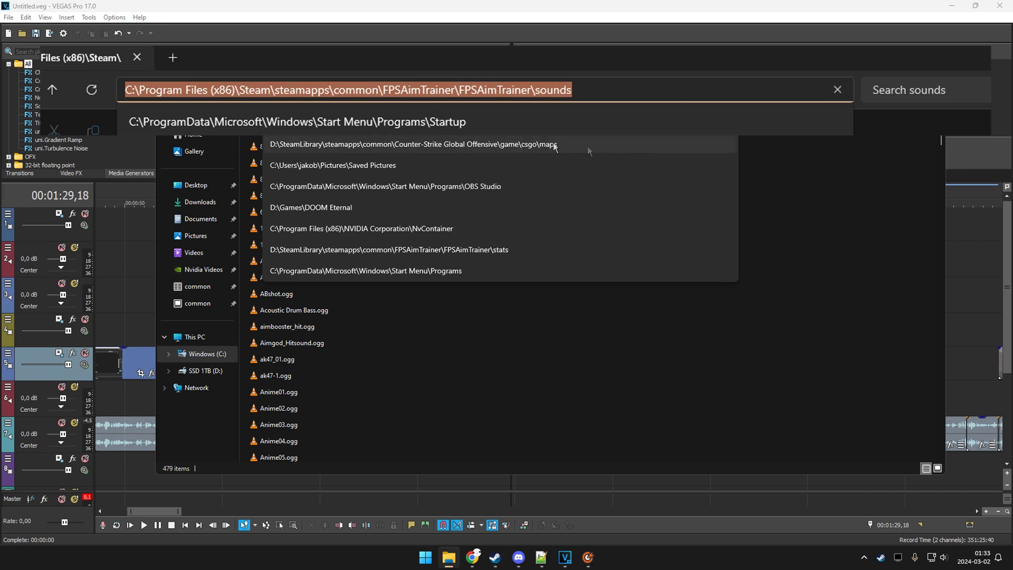
{"action": "key", "text": "Escape"}
{"action": "left_click", "coordinate": [328, 246]}
{"action": "left_click_drag", "start_coordinate": [743, 349], "coordinate": [365, 211]}
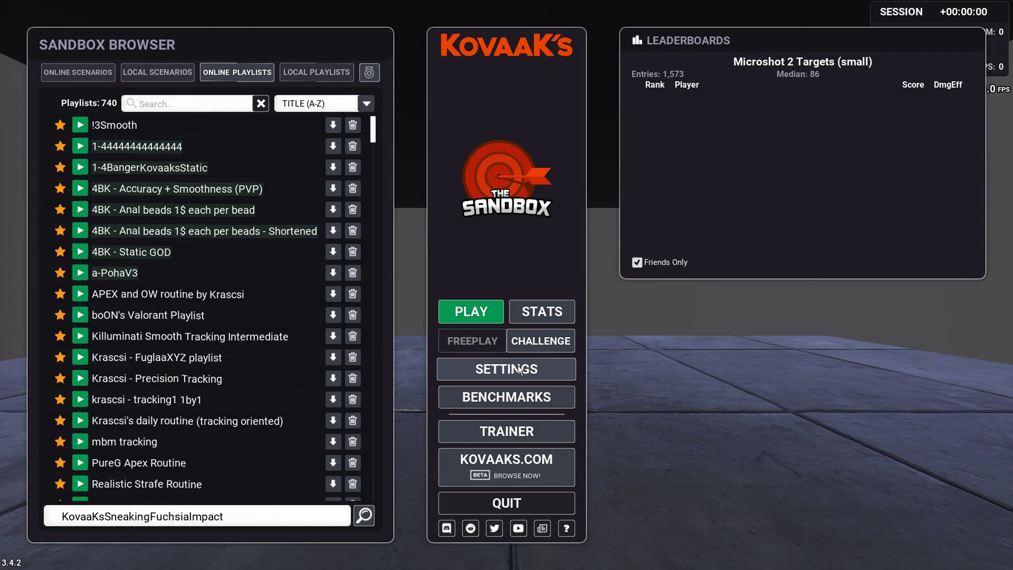
Step: Open KovaaK's sound settings and search the available hit sounds for "anime"
{"action": "left_click", "coordinate": [520, 364]}
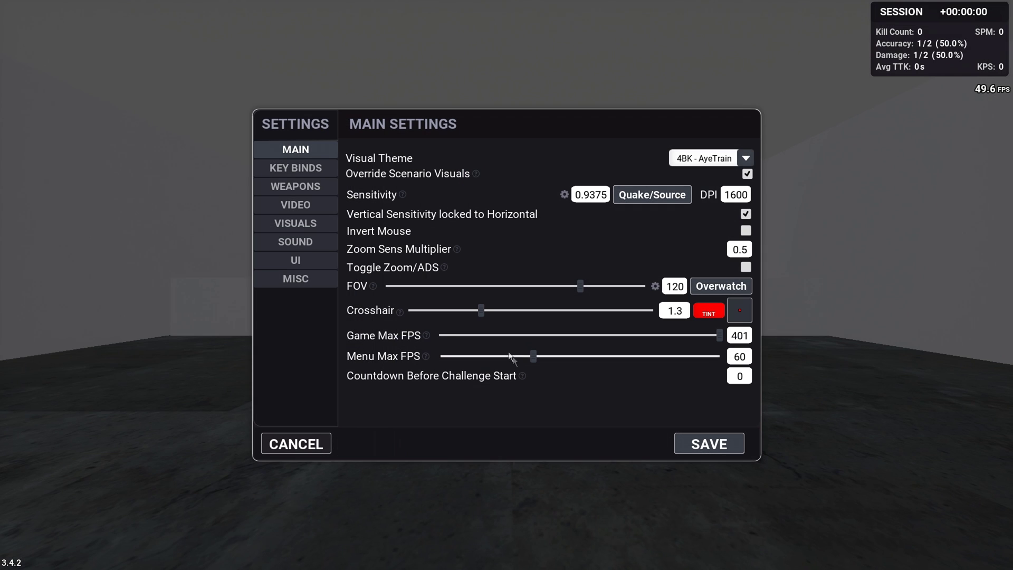
{"action": "left_click", "coordinate": [285, 243]}
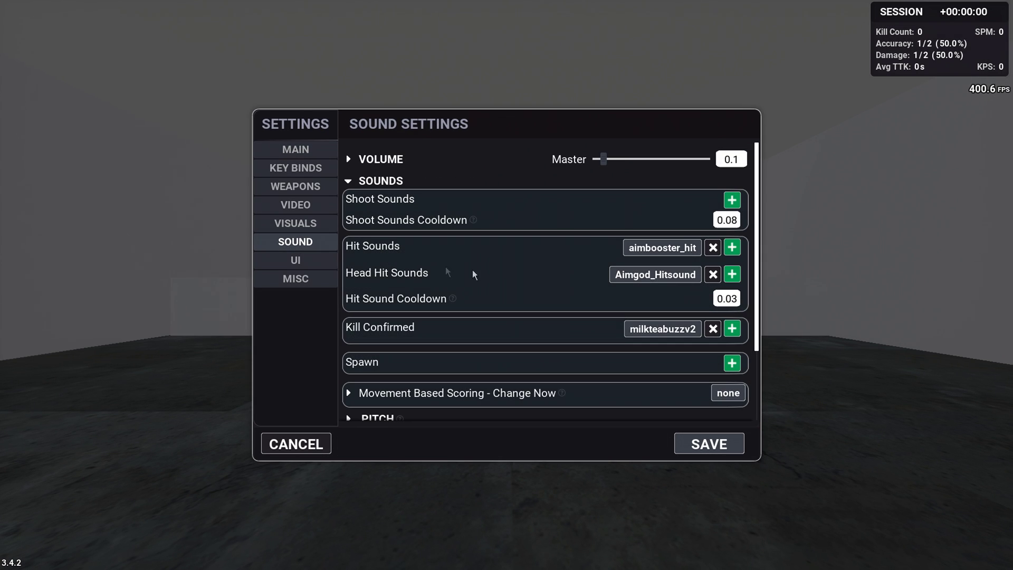
{"action": "left_click", "coordinate": [678, 255]}
{"action": "type", "text": "anime"}
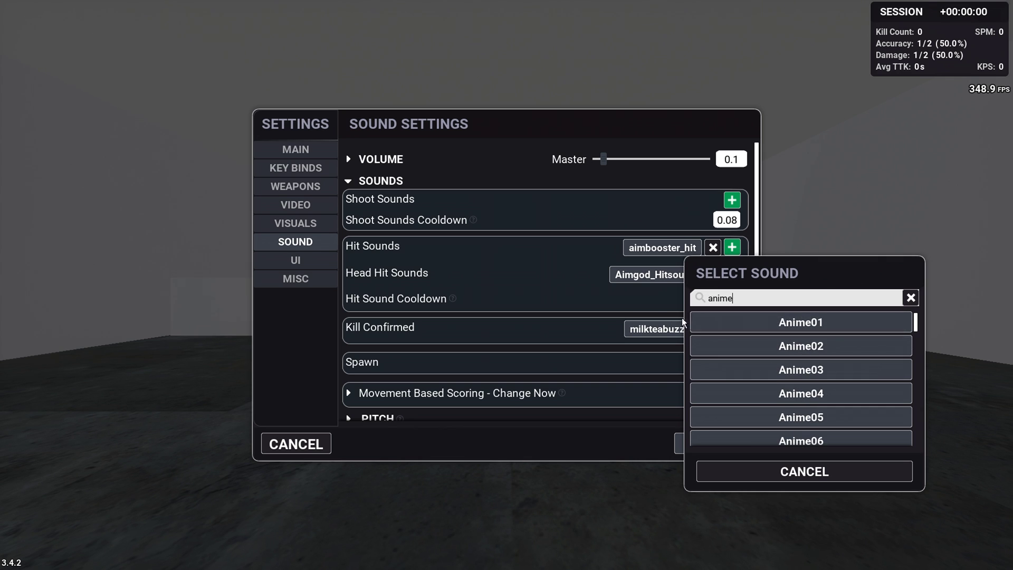
{"action": "left_click", "coordinate": [720, 375]}
{"action": "scroll", "coordinate": [655, 317], "scroll_direction": "down", "scroll_amount": 5}
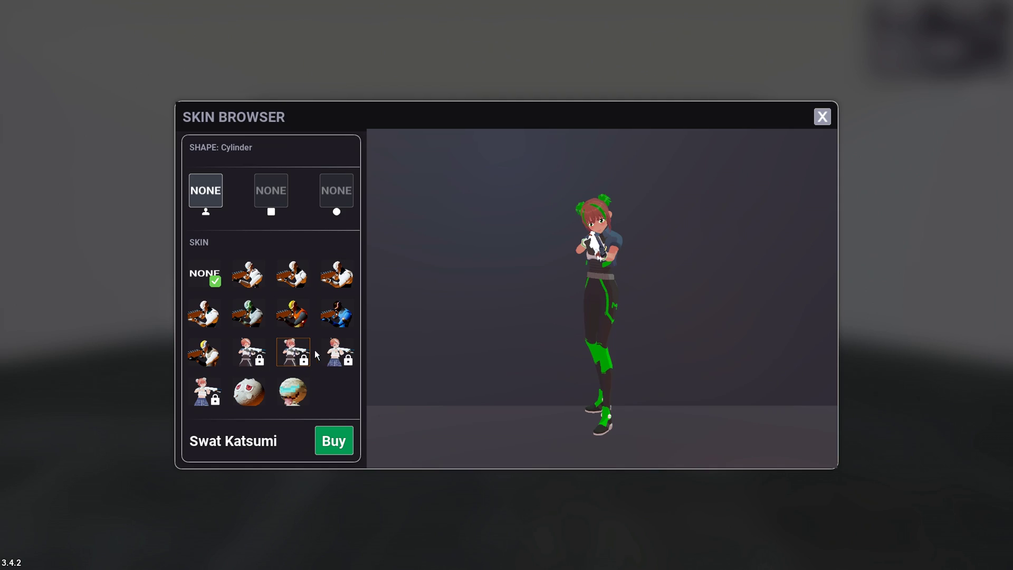
Step: Preview the School Arya skin and the white ball skin in the skin browser
{"action": "left_click", "coordinate": [338, 353]}
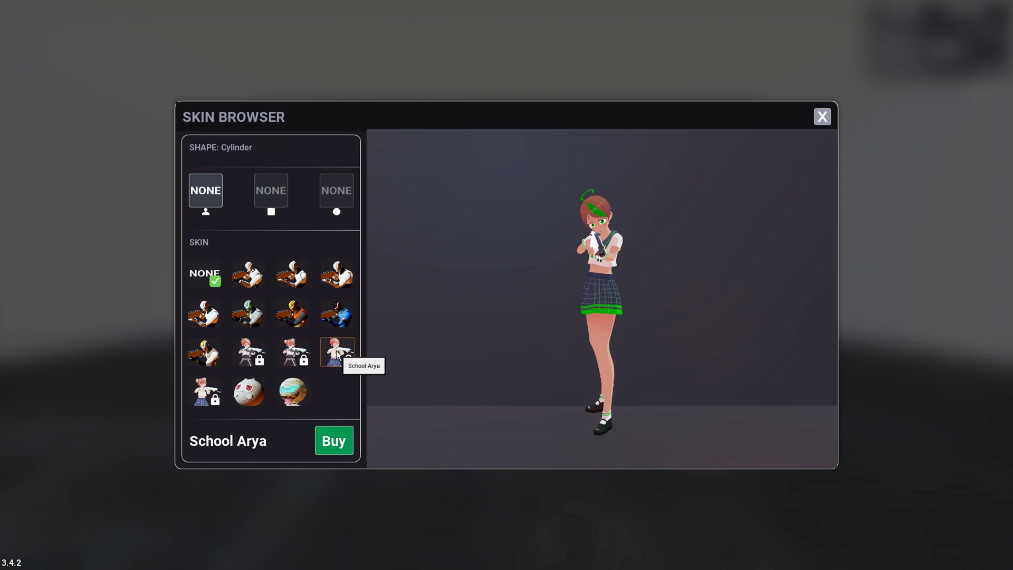
{"action": "left_click", "coordinate": [244, 396]}
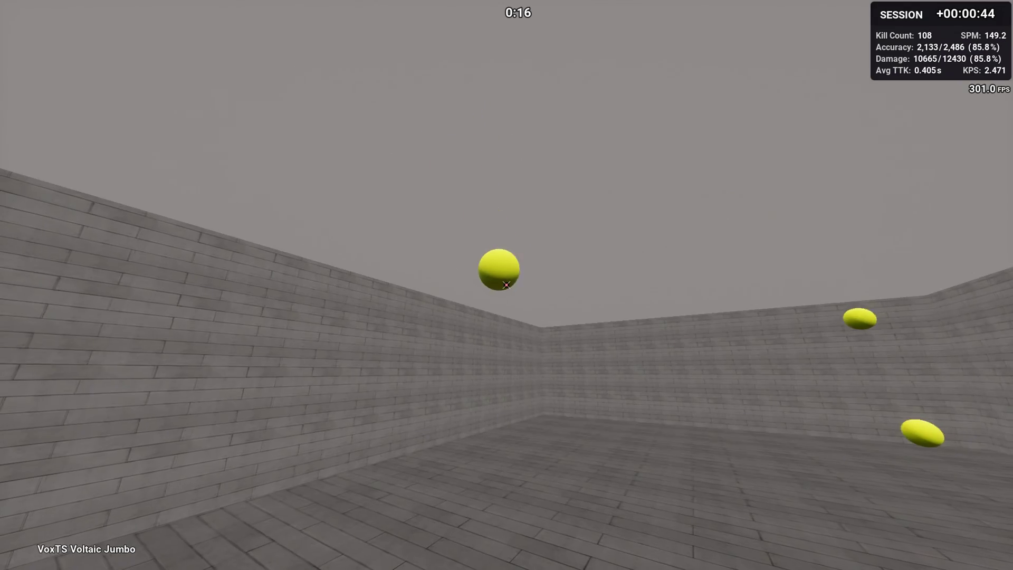
{"action": "left_click_drag", "start_coordinate": [506, 285], "coordinate": [506, 285]}
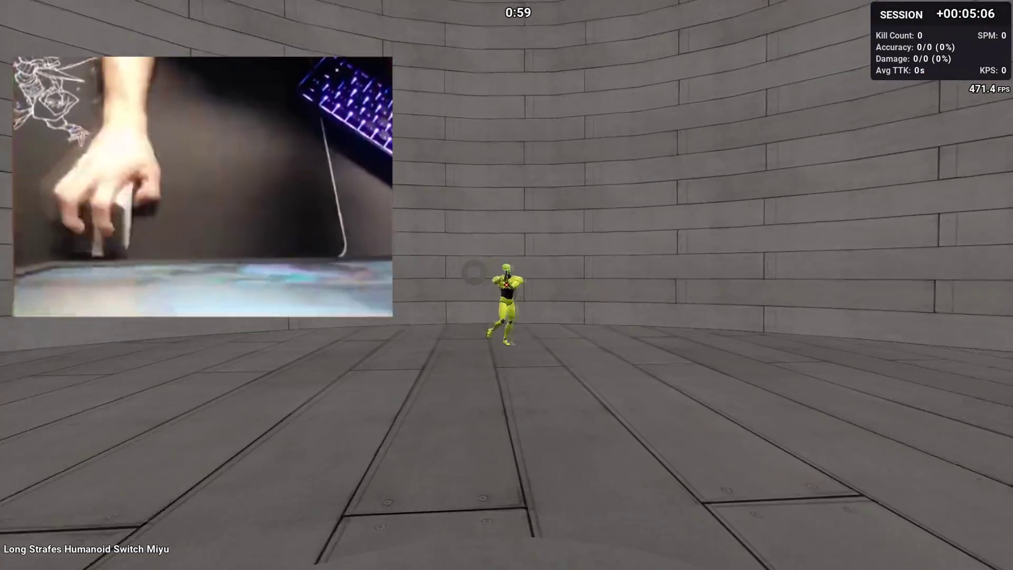
{"action": "left_click_drag", "start_coordinate": [506, 285], "coordinate": [506, 285]}
{"action": "key", "text": "r"}
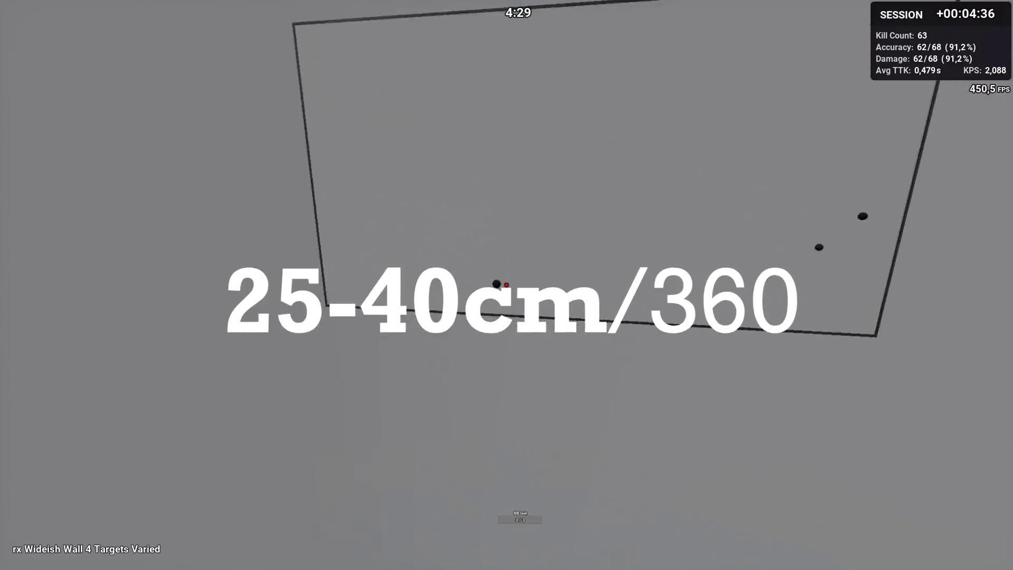
{"action": "left_click", "coordinate": [506, 285]}
{"action": "left_click", "coordinate": [506, 285]}
{"action": "left_click", "coordinate": [506, 285]}
{"action": "left_click", "coordinate": [506, 285]}
{"action": "left_click", "coordinate": [506, 285]}
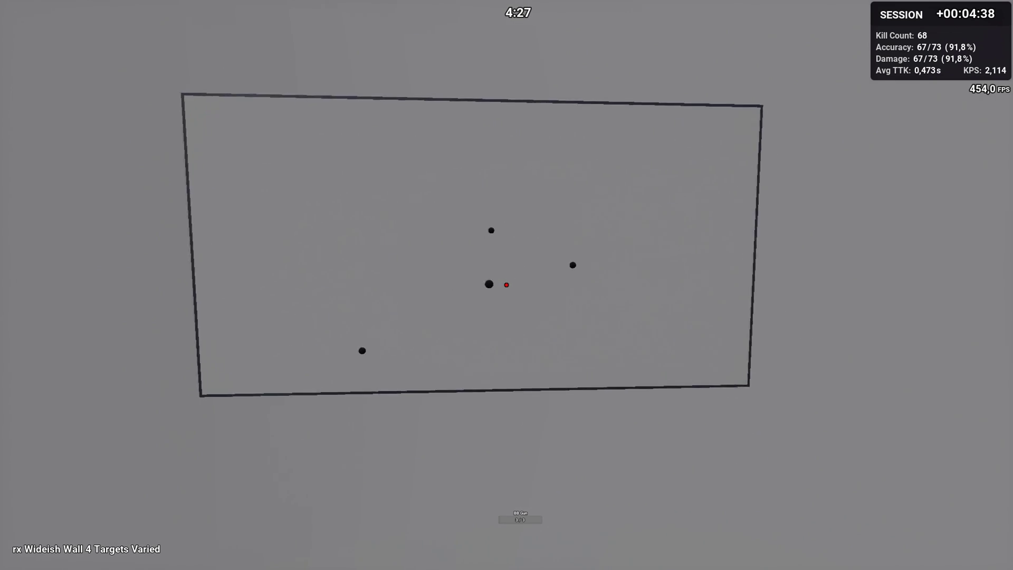
{"action": "left_click", "coordinate": [506, 285]}
{"action": "left_click", "coordinate": [507, 285]}
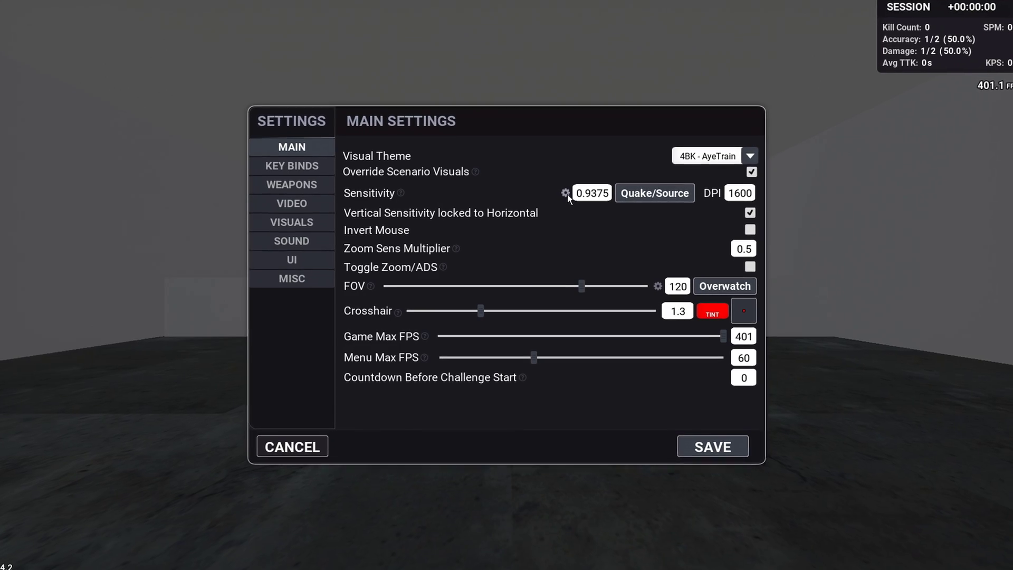
Step: Open the additional options for the mouse sensitivity in the main settings
{"action": "left_click", "coordinate": [569, 191]}
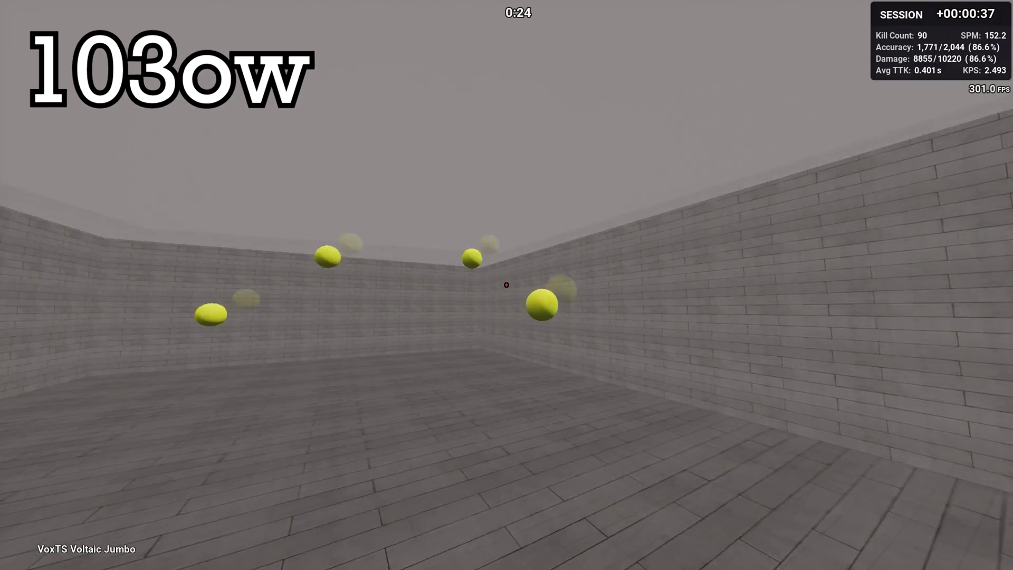
{"action": "left_click", "coordinate": [507, 285]}
{"action": "left_click", "coordinate": [506, 285]}
{"action": "left_click", "coordinate": [506, 285]}
{"action": "left_click", "coordinate": [506, 285]}
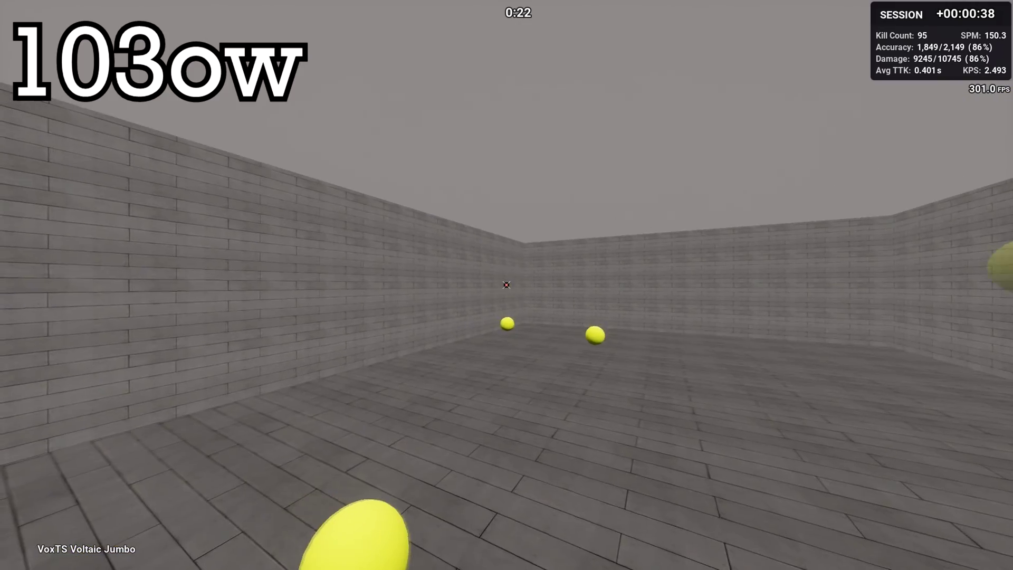
{"action": "left_click", "coordinate": [506, 285]}
{"action": "left_click", "coordinate": [507, 285]}
{"action": "left_click", "coordinate": [506, 285]}
{"action": "left_click", "coordinate": [506, 285]}
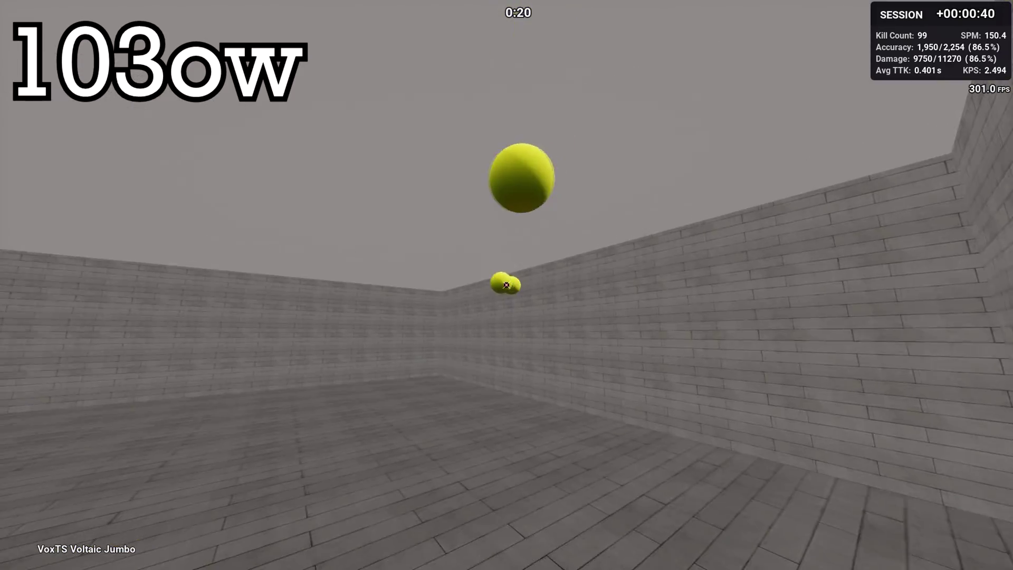
{"action": "left_click", "coordinate": [506, 285]}
{"action": "left_click", "coordinate": [506, 285]}
{"action": "left_click", "coordinate": [506, 285]}
{"action": "left_click", "coordinate": [507, 285]}
{"action": "left_click", "coordinate": [506, 285]}
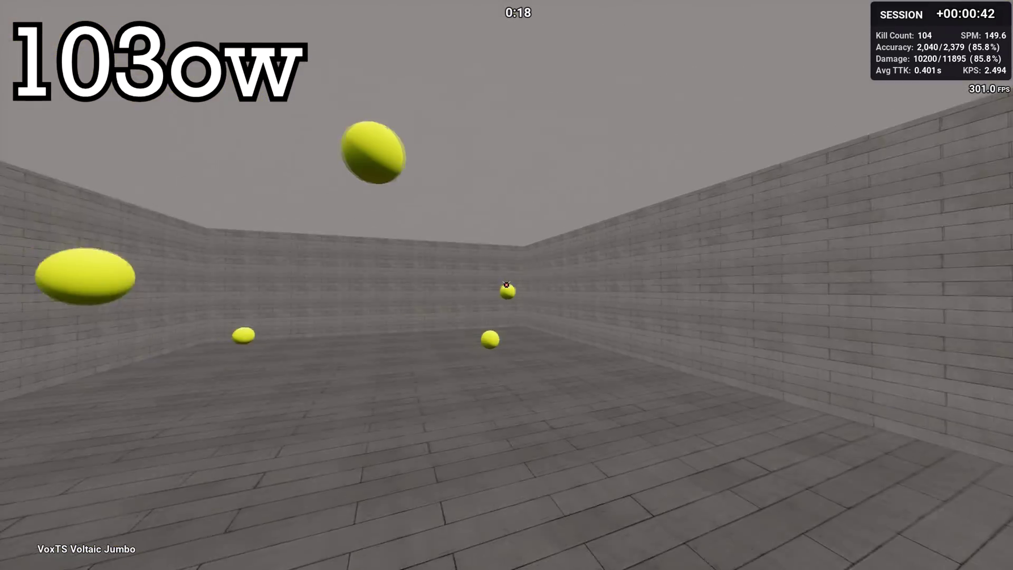
{"action": "left_click", "coordinate": [507, 285]}
{"action": "left_click", "coordinate": [507, 285]}
{"action": "left_click", "coordinate": [507, 285]}
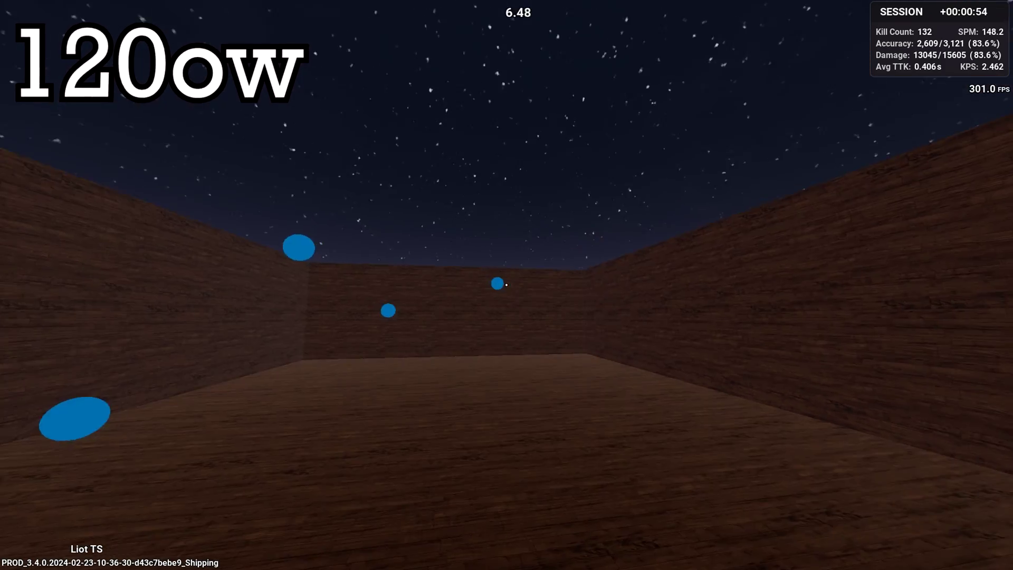
{"action": "left_click_drag", "start_coordinate": [507, 285], "coordinate": [507, 285]}
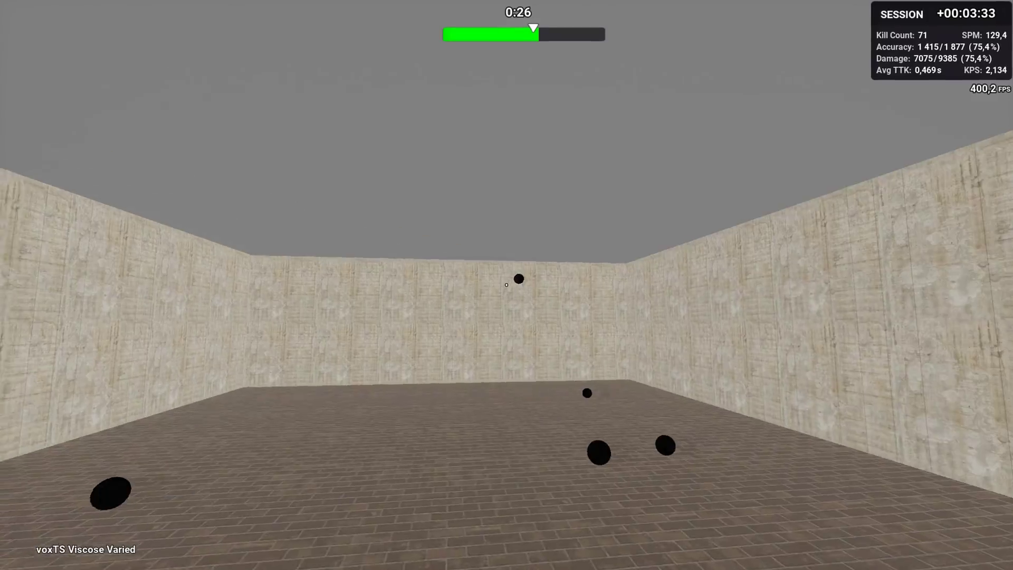
{"action": "left_click_drag", "start_coordinate": [507, 285], "coordinate": [507, 285]}
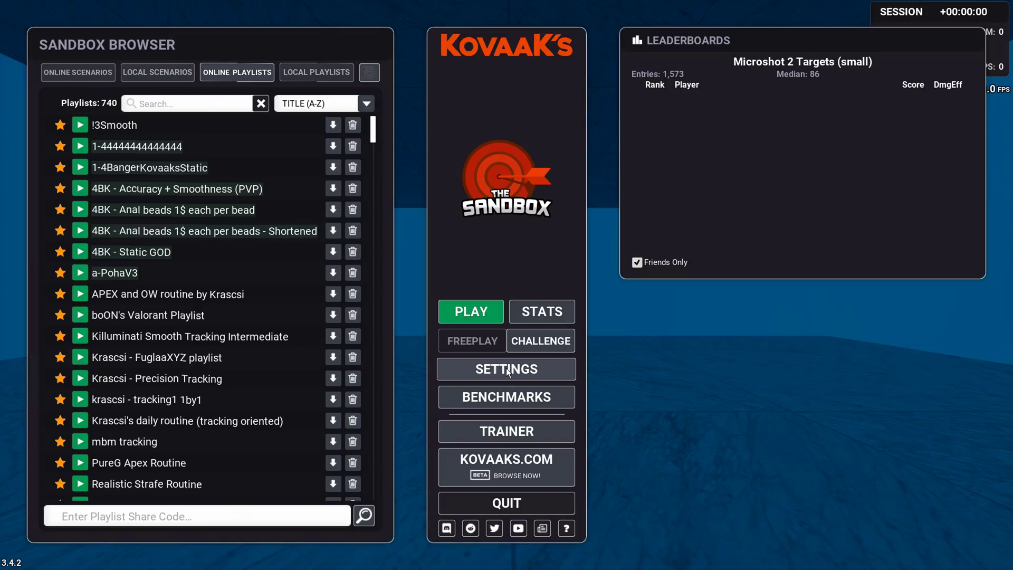
Step: Open the main settings and browse the available visual themes
{"action": "left_click", "coordinate": [502, 370]}
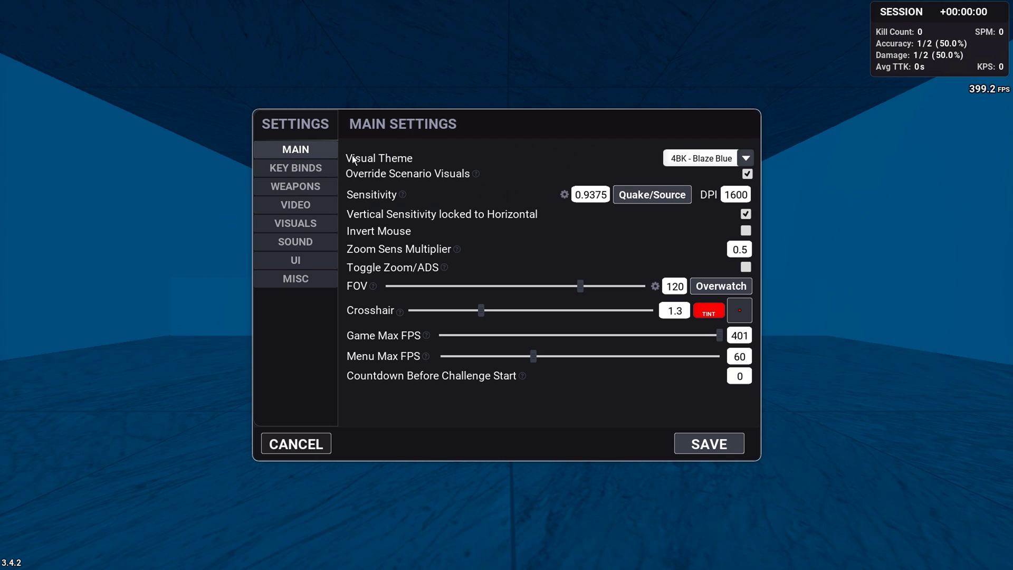
{"action": "left_click", "coordinate": [713, 159]}
{"action": "scroll", "coordinate": [713, 232], "scroll_direction": "down", "scroll_amount": 3}
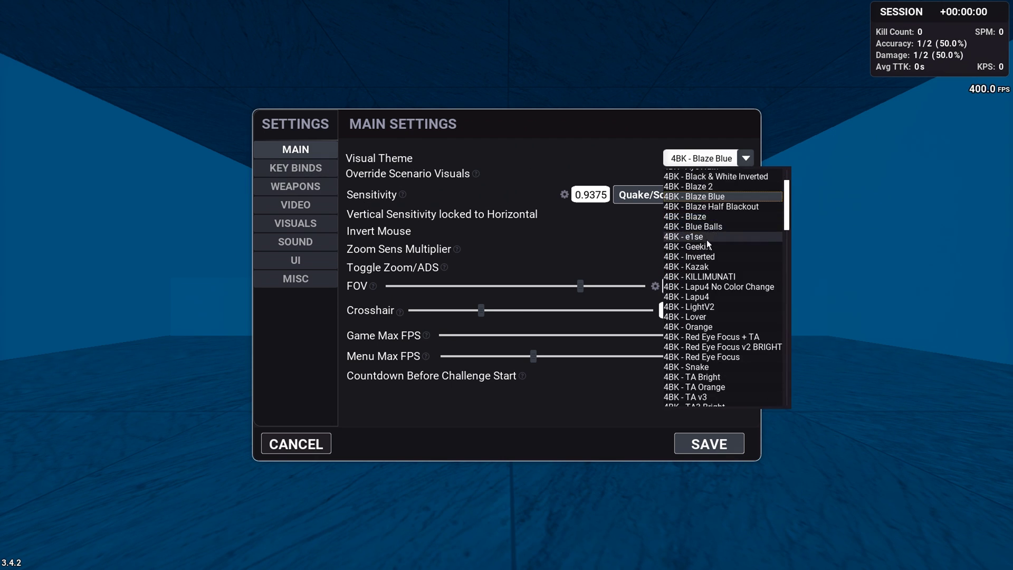
{"action": "scroll", "coordinate": [711, 236], "scroll_direction": "up", "scroll_amount": 3}
{"action": "left_click", "coordinate": [709, 161]}
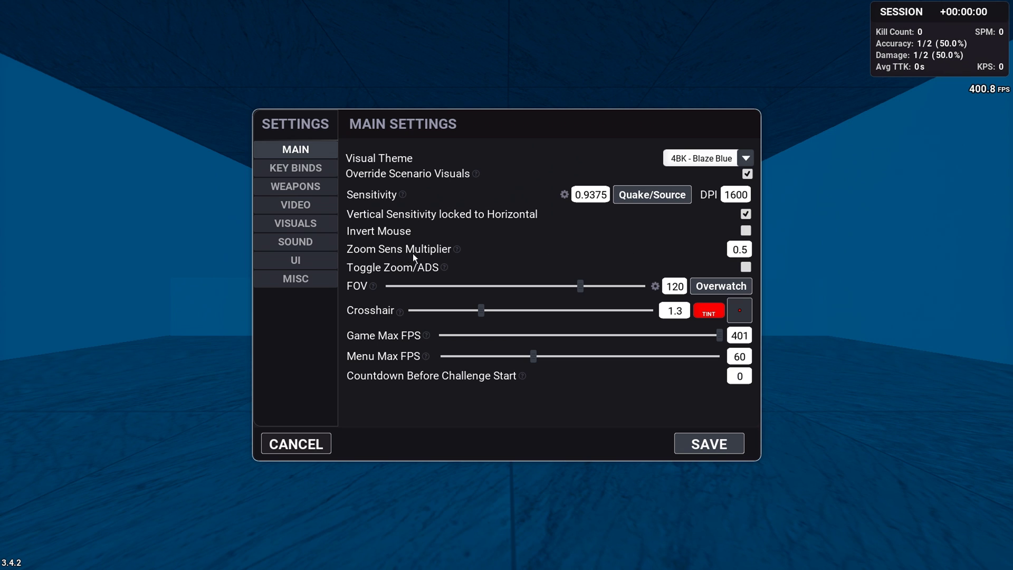
Step: Examine the zoom sensitivity multiplier and the crosshair image selection in the main settings
{"action": "left_click", "coordinate": [740, 249]}
{"action": "left_click", "coordinate": [663, 254]}
{"action": "left_click", "coordinate": [745, 312]}
{"action": "left_click", "coordinate": [865, 546]}
Step: Try a Game Max FPS of 999, set it back to 401, and set Menu Max FPS to 60
{"action": "left_click", "coordinate": [739, 336]}
{"action": "type", "text": "999"}
{"action": "left_click", "coordinate": [740, 336]}
{"action": "type", "text": "401"}
{"action": "left_click_drag", "start_coordinate": [534, 356], "coordinate": [535, 356]}
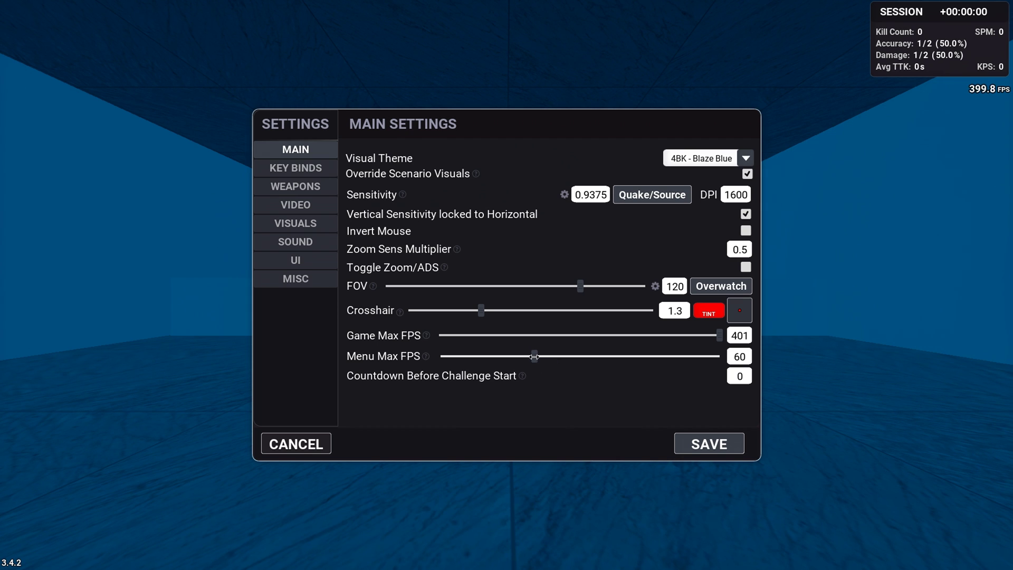
Step: Review the key binds from the Move section down to the Misc section
{"action": "left_click", "coordinate": [322, 168]}
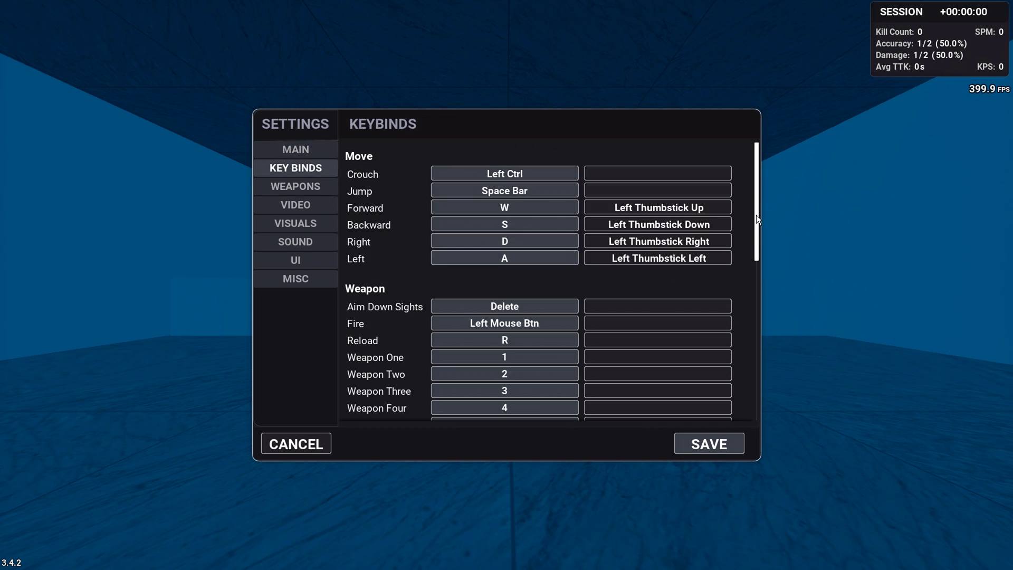
{"action": "left_click_drag", "start_coordinate": [756, 215], "coordinate": [587, 397]}
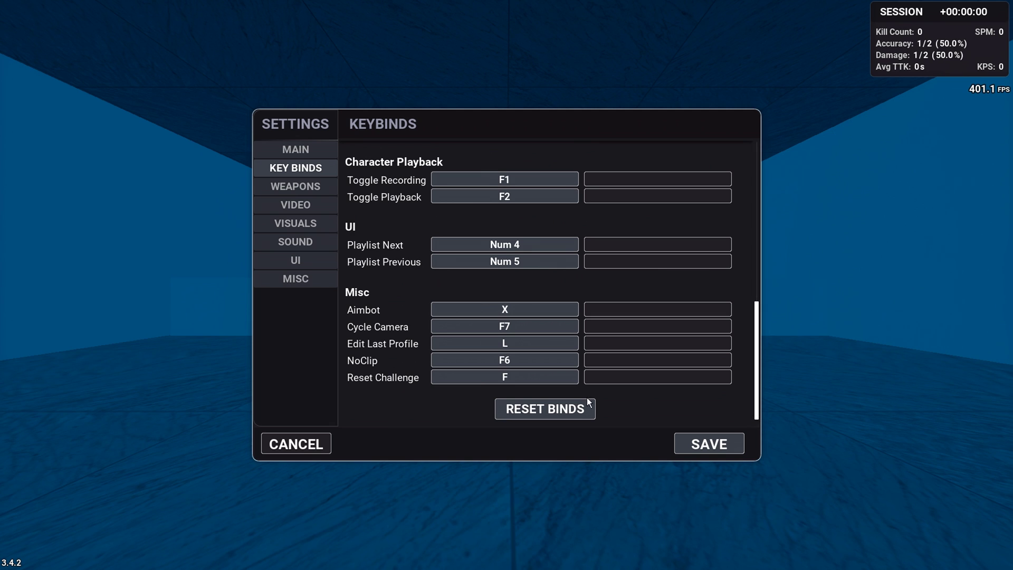
Step: Turn Show Weapon and Hitscan Graphics Visible on and back off in the weapon settings
{"action": "left_click", "coordinate": [321, 189]}
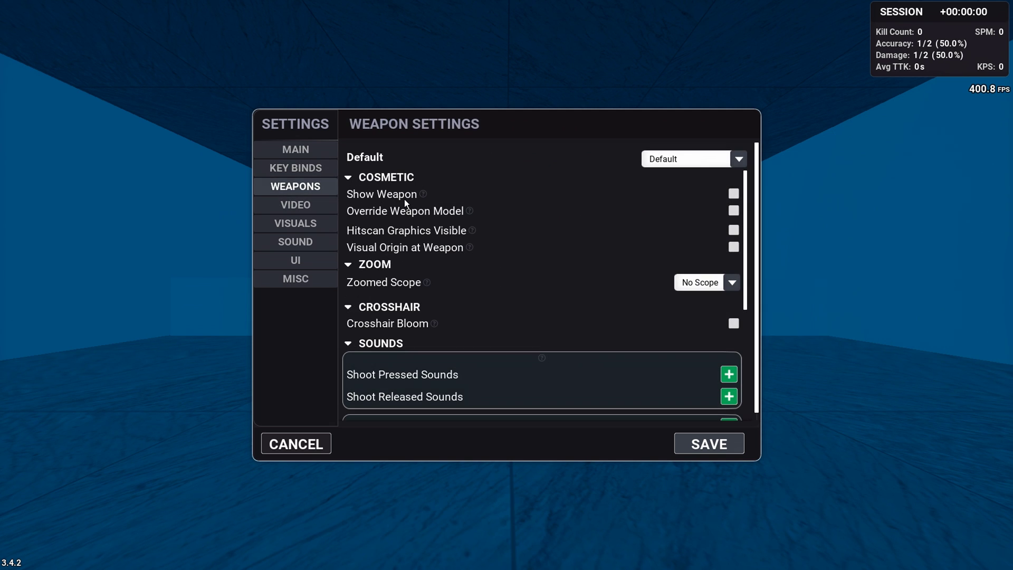
{"action": "left_click", "coordinate": [733, 193]}
{"action": "left_click", "coordinate": [733, 193]}
{"action": "left_click", "coordinate": [733, 230]}
{"action": "left_click", "coordinate": [734, 230]}
Step: Review the default weapon's crosshair bloom, sounds, hitmarker and head hitmarker settings
{"action": "scroll", "coordinate": [746, 238], "scroll_direction": "down", "scroll_amount": 3}
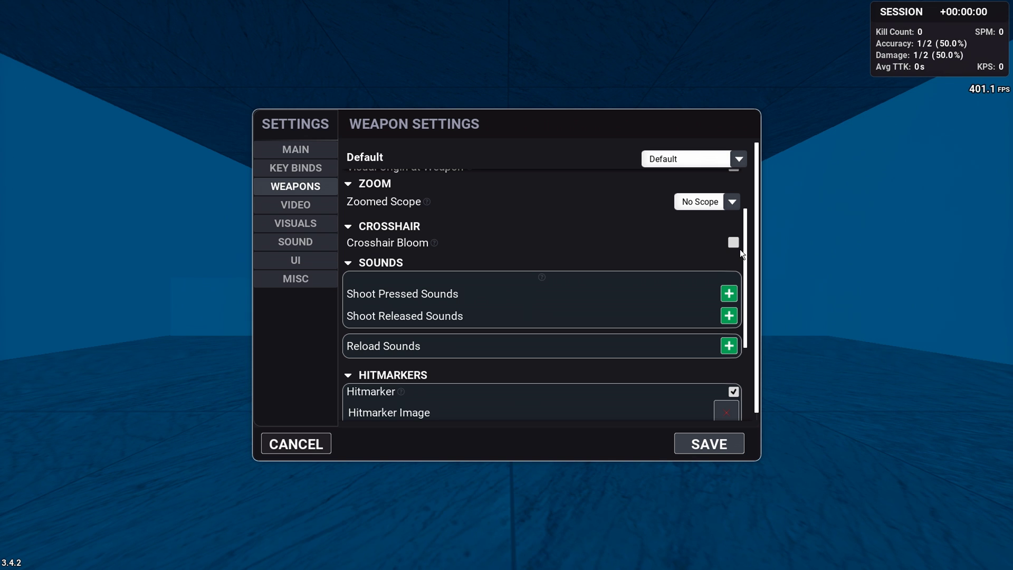
{"action": "left_click_drag", "start_coordinate": [746, 251], "coordinate": [749, 312]}
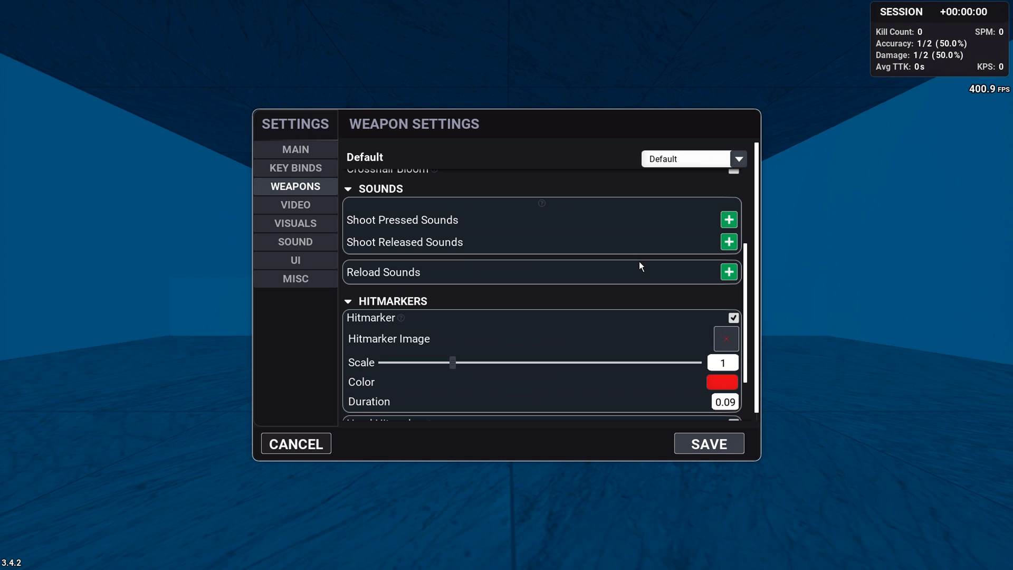
{"action": "left_click_drag", "start_coordinate": [746, 291], "coordinate": [746, 300]}
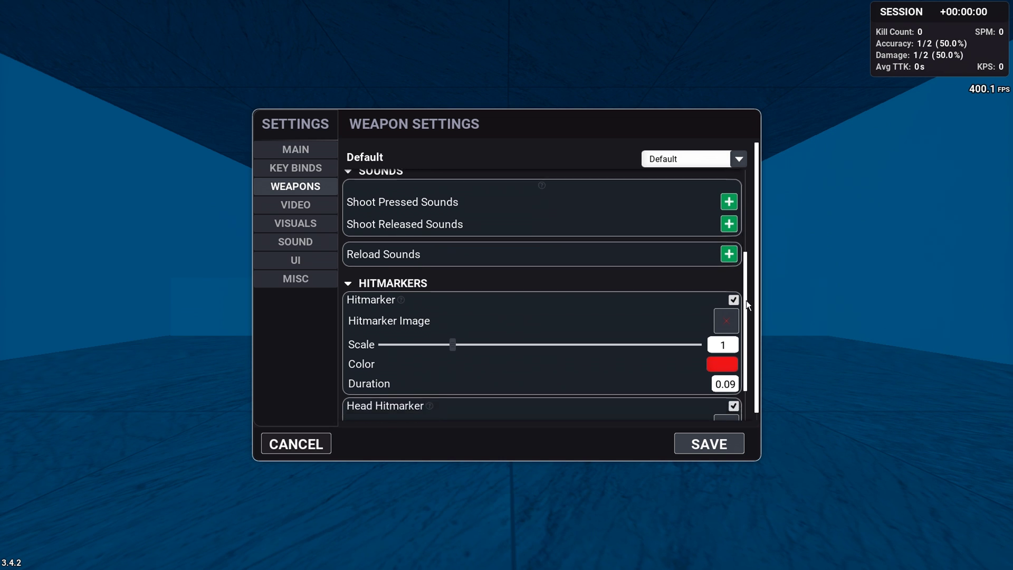
{"action": "scroll", "coordinate": [747, 300], "scroll_direction": "down", "scroll_amount": 3}
{"action": "scroll", "coordinate": [742, 309], "scroll_direction": "down", "scroll_amount": 1}
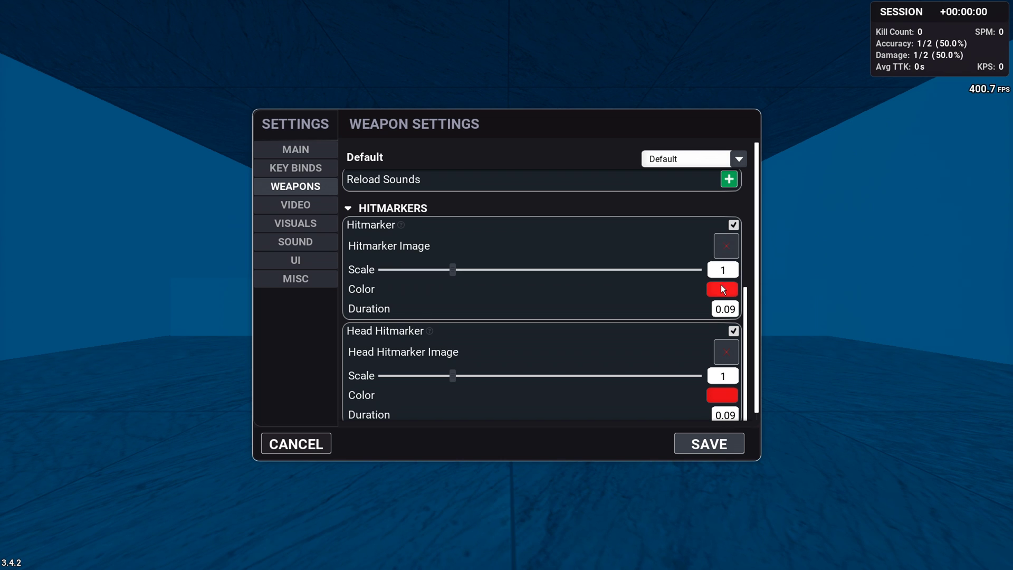
Step: Check the available video modes in the video settings and set the refresh rate to 239
{"action": "left_click", "coordinate": [296, 205]}
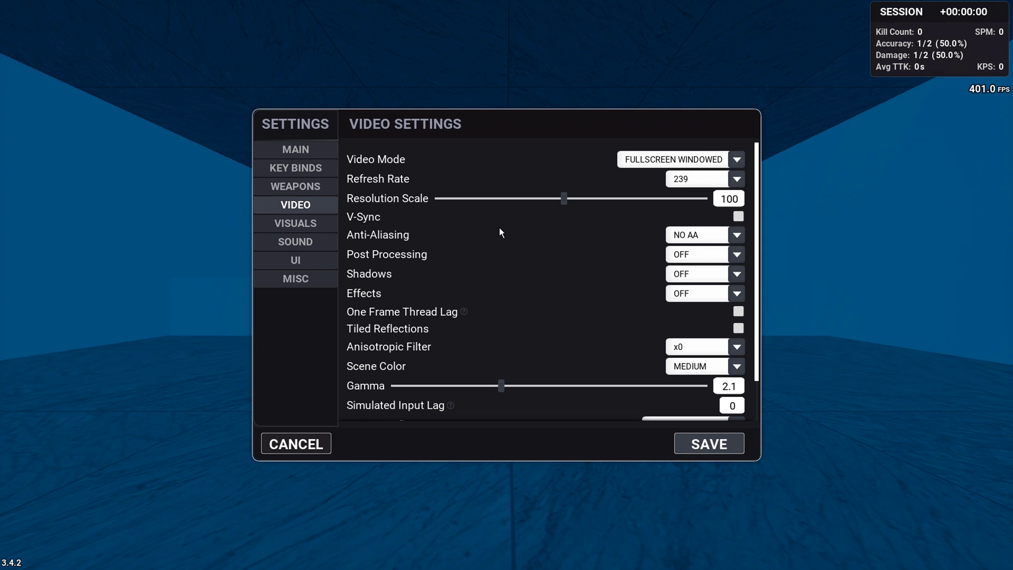
{"action": "left_click", "coordinate": [661, 161]}
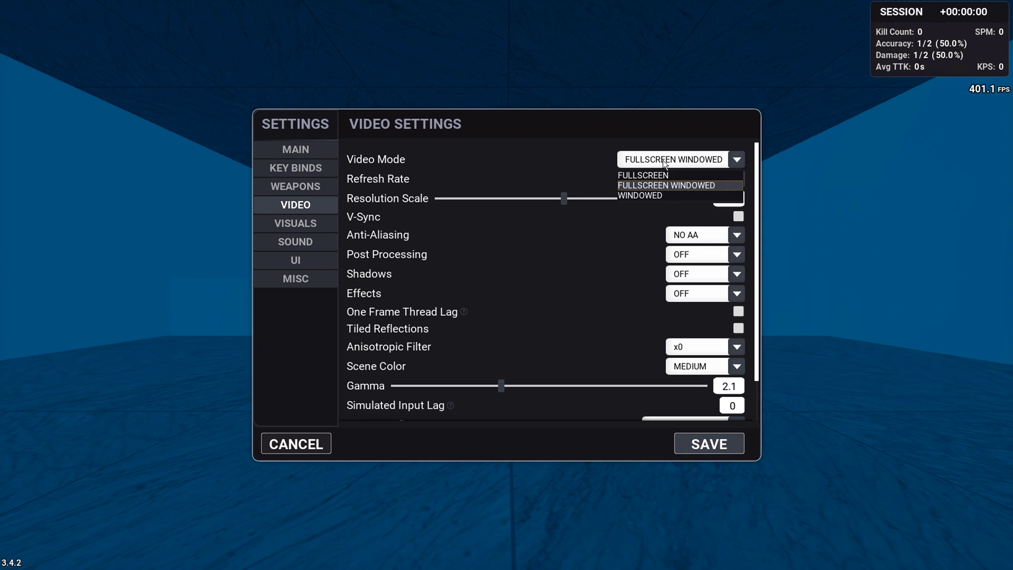
{"action": "left_click", "coordinate": [664, 159]}
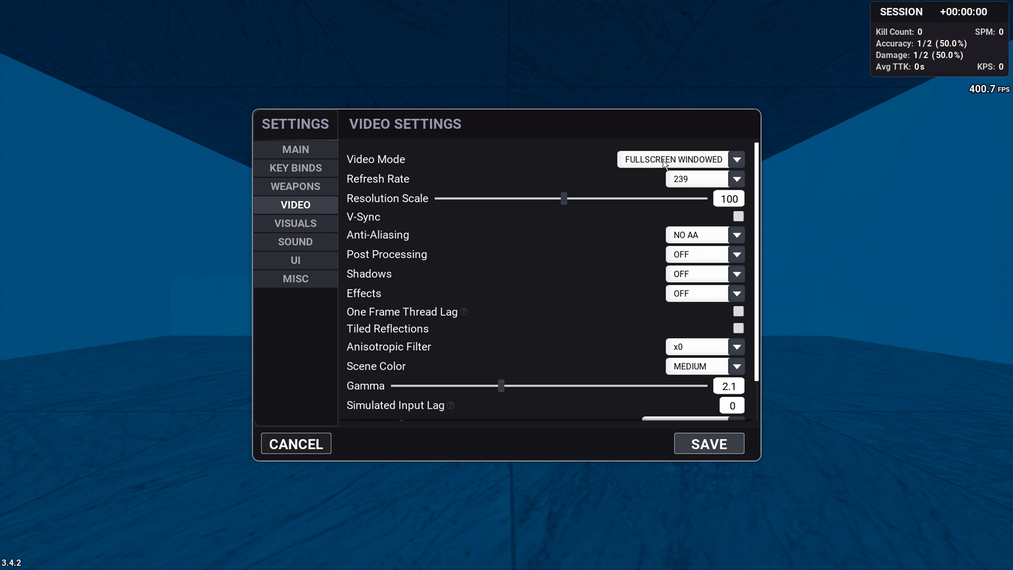
{"action": "left_click", "coordinate": [695, 179]}
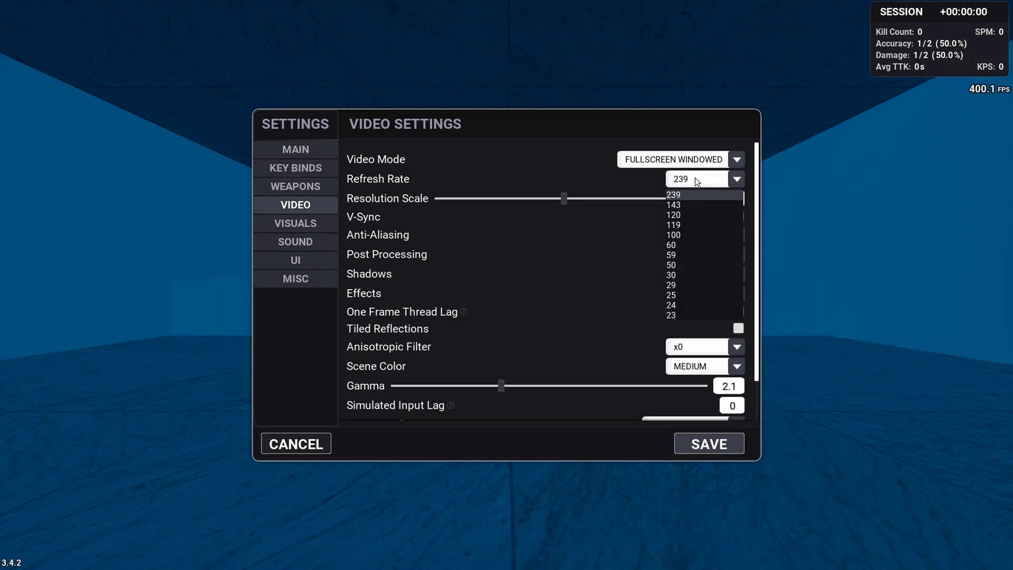
{"action": "left_click", "coordinate": [672, 195]}
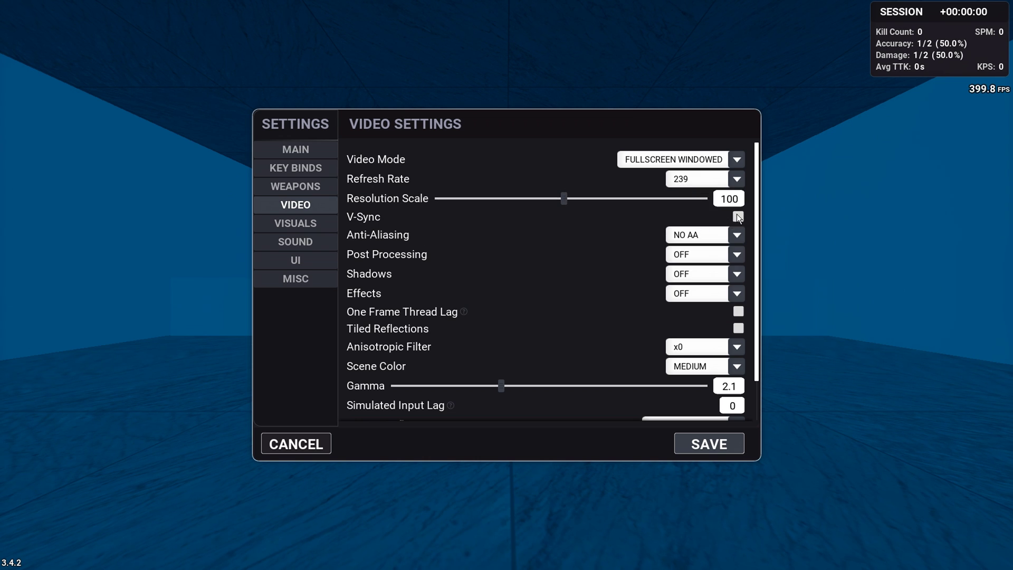
Step: Check the anti-aliasing and post-processing options and set Effects to Off in the video settings
{"action": "left_click", "coordinate": [710, 235]}
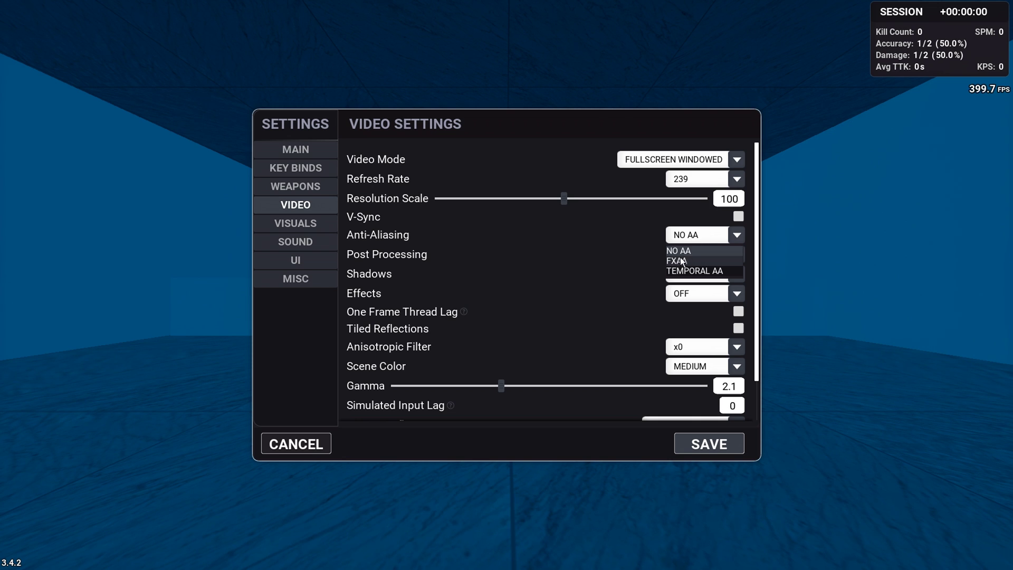
{"action": "left_click", "coordinate": [694, 239]}
{"action": "left_click", "coordinate": [704, 254]}
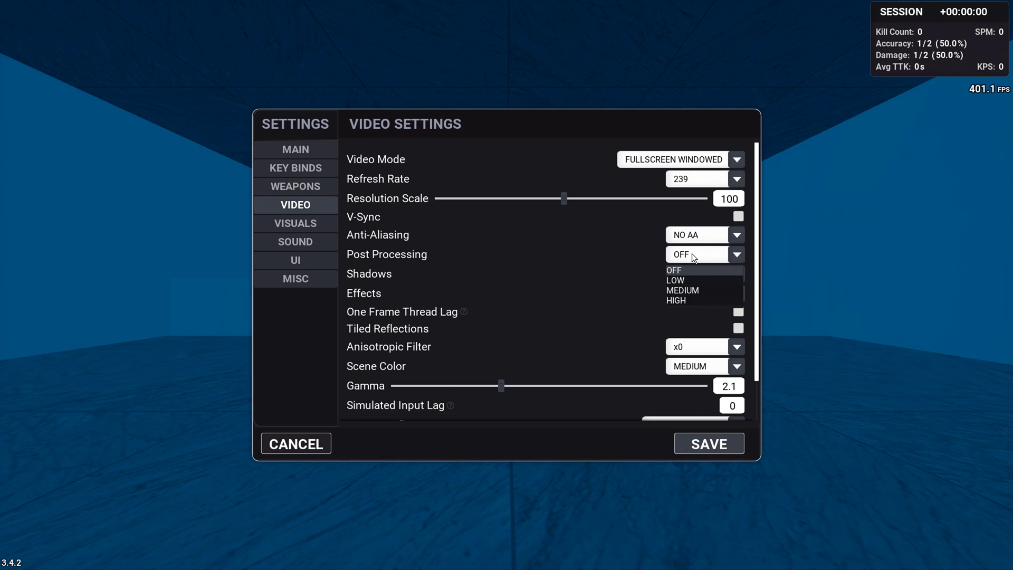
{"action": "left_click", "coordinate": [690, 255]}
{"action": "left_click", "coordinate": [689, 293]}
{"action": "left_click", "coordinate": [688, 293]}
{"action": "left_click", "coordinate": [688, 293]}
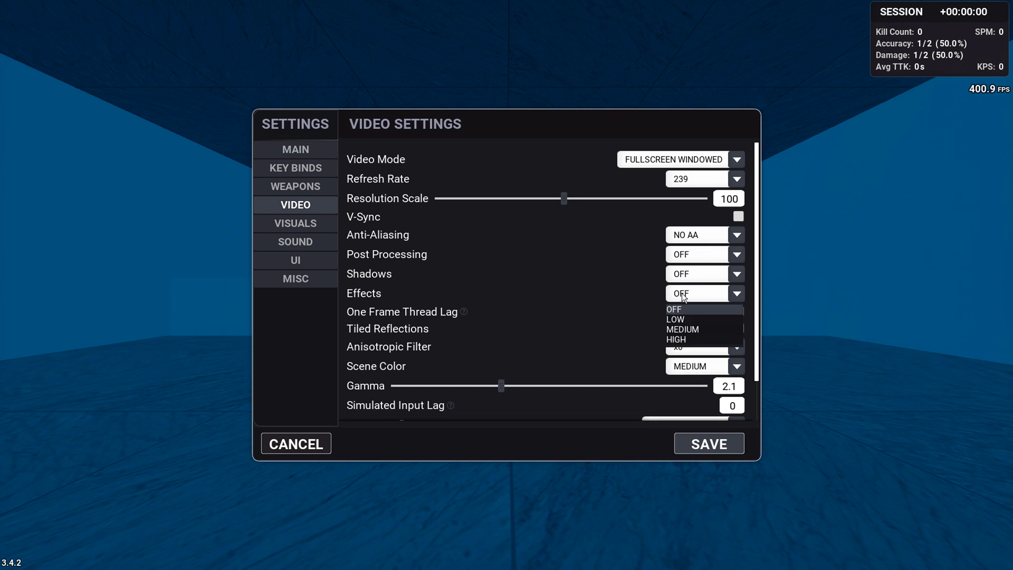
{"action": "left_click", "coordinate": [706, 313]}
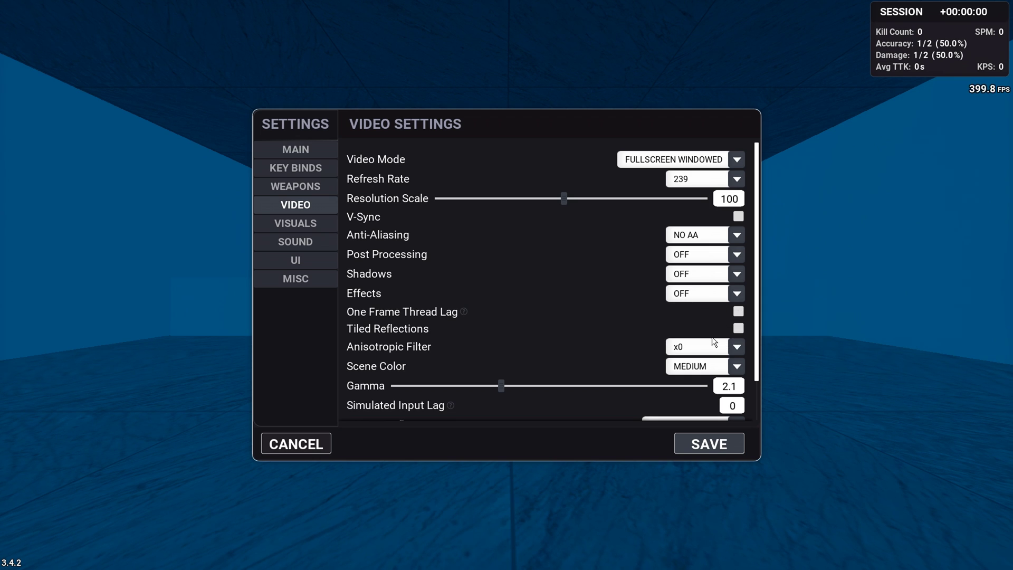
Step: Check the anisotropic filter and scene color options in the video settings
{"action": "left_click", "coordinate": [696, 348]}
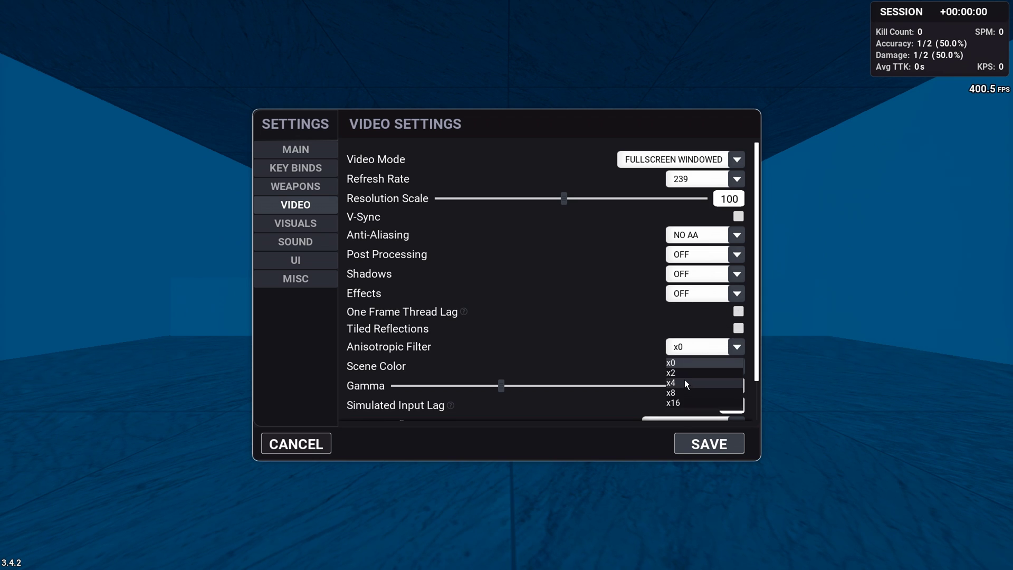
{"action": "left_click", "coordinate": [687, 351]}
{"action": "scroll", "coordinate": [755, 348], "scroll_direction": "down", "scroll_amount": 3}
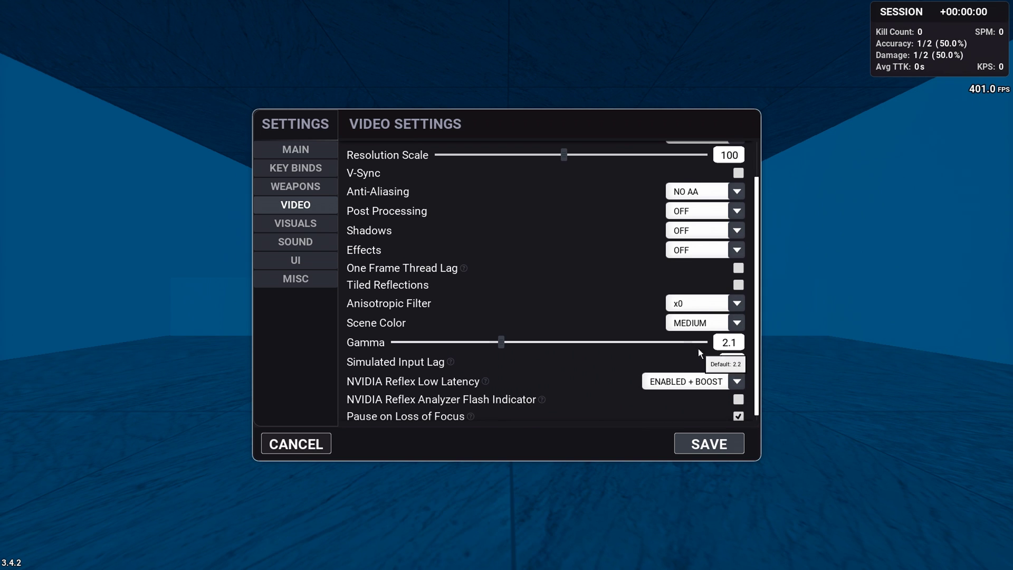
{"action": "left_click", "coordinate": [697, 325]}
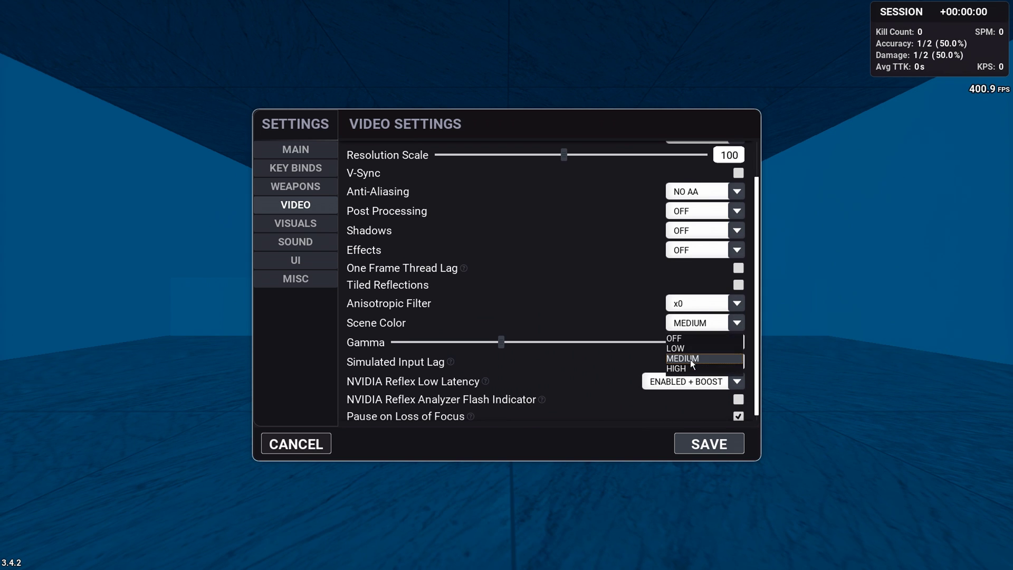
{"action": "left_click", "coordinate": [695, 325]}
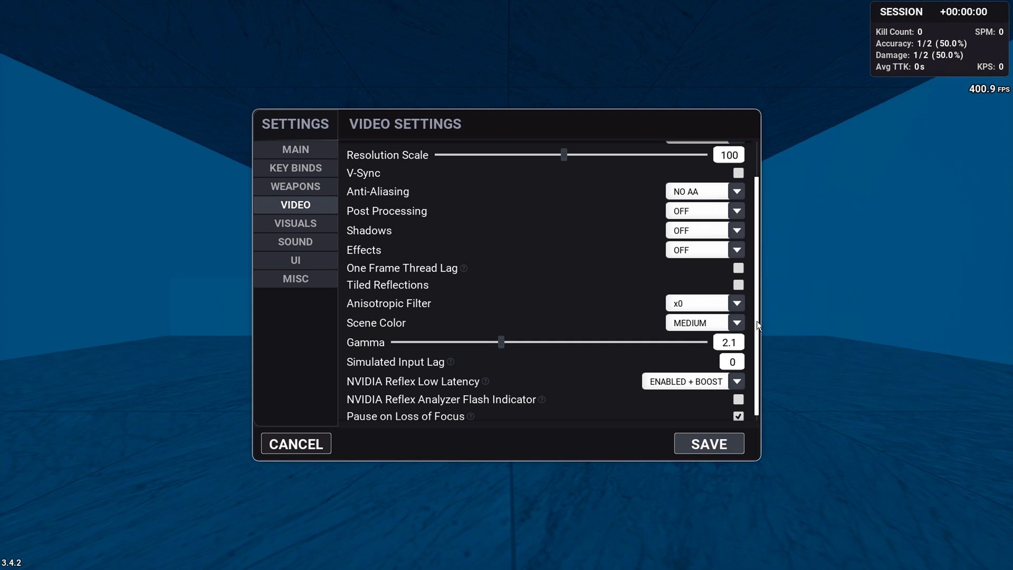
Step: Check the NVIDIA Reflex Low Latency options in the video settings
{"action": "scroll", "coordinate": [757, 320], "scroll_direction": "down", "scroll_amount": 1}
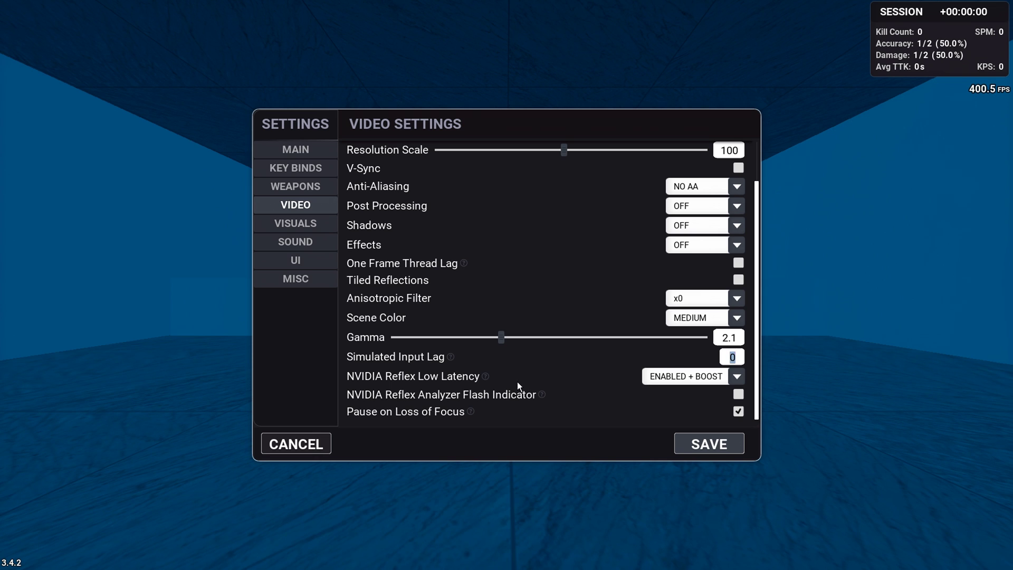
{"action": "left_click", "coordinate": [686, 378]}
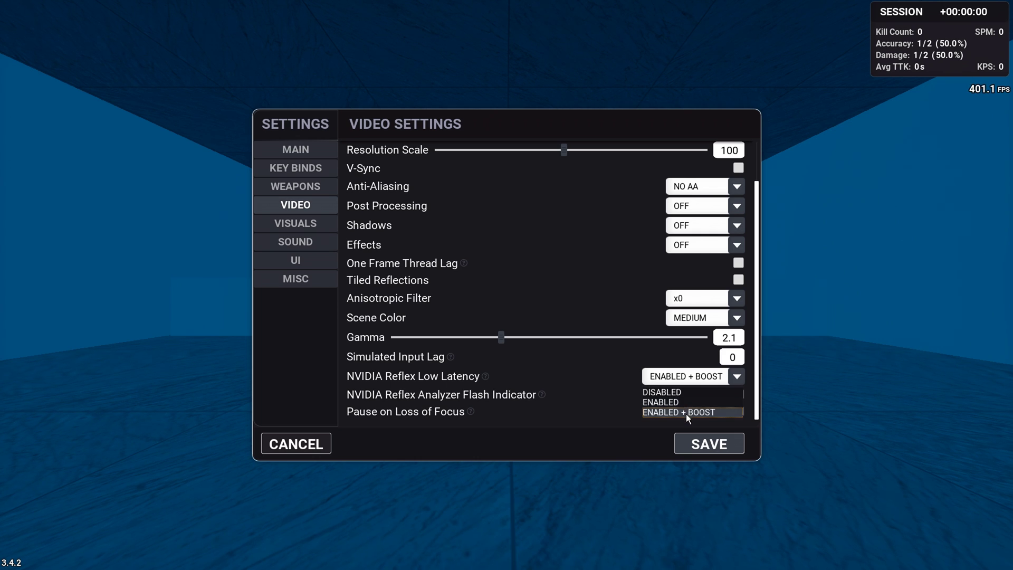
{"action": "left_click", "coordinate": [701, 378]}
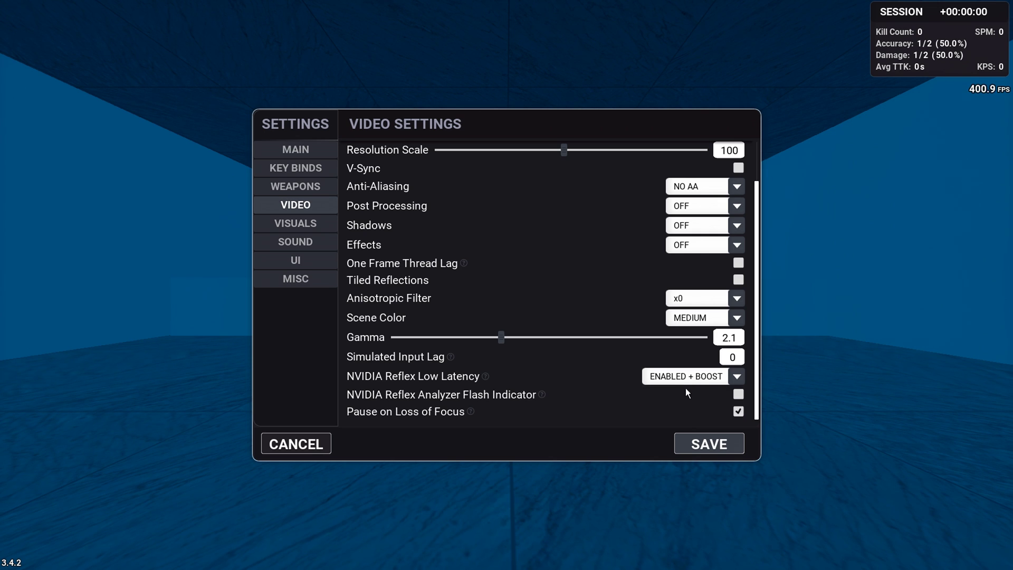
Step: Examine the bullet hole duration, texture quality and theme options in the visual settings
{"action": "left_click", "coordinate": [315, 226]}
{"action": "scroll", "coordinate": [471, 262], "scroll_direction": "up", "scroll_amount": 2}
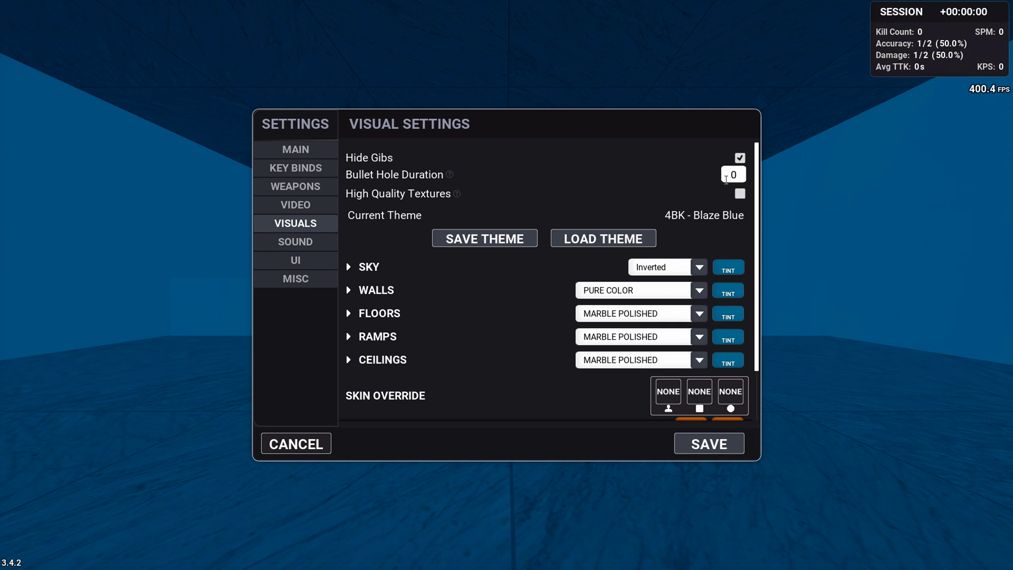
{"action": "double_click", "coordinate": [742, 175]}
{"action": "left_click", "coordinate": [682, 182]}
{"action": "left_click_drag", "start_coordinate": [758, 221], "coordinate": [756, 239]}
{"action": "scroll", "coordinate": [756, 240], "scroll_direction": "up", "scroll_amount": 1}
{"action": "scroll", "coordinate": [758, 251], "scroll_direction": "down", "scroll_amount": 2}
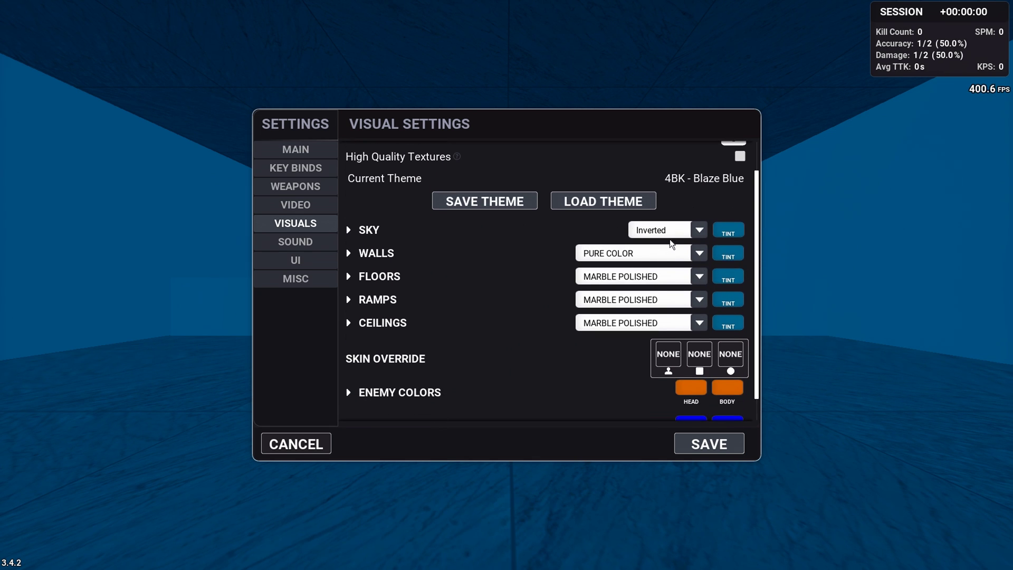
Step: Set the walls' texture scale to about 0.94 and adjust the floors' scale in the current theme
{"action": "left_click", "coordinate": [364, 230]}
{"action": "left_click", "coordinate": [377, 234]}
{"action": "left_click", "coordinate": [381, 254]}
{"action": "mouse_move", "coordinate": [410, 272]}
{"action": "left_mouse_down"}
{"action": "mouse_move", "coordinate": [491, 271]}
{"action": "mouse_move", "coordinate": [414, 271]}
{"action": "left_mouse_up"}
{"action": "left_click_drag", "start_coordinate": [416, 271], "coordinate": [405, 271]}
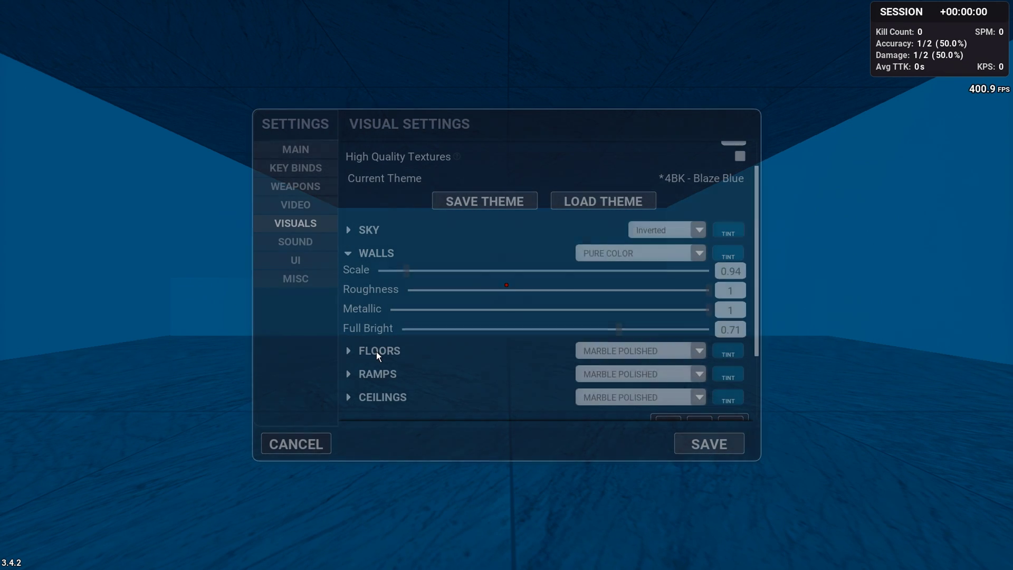
{"action": "left_click", "coordinate": [376, 352]}
{"action": "mouse_move", "coordinate": [411, 367]}
{"action": "left_mouse_down"}
{"action": "mouse_move", "coordinate": [495, 368]}
{"action": "mouse_move", "coordinate": [425, 368]}
{"action": "left_mouse_up"}
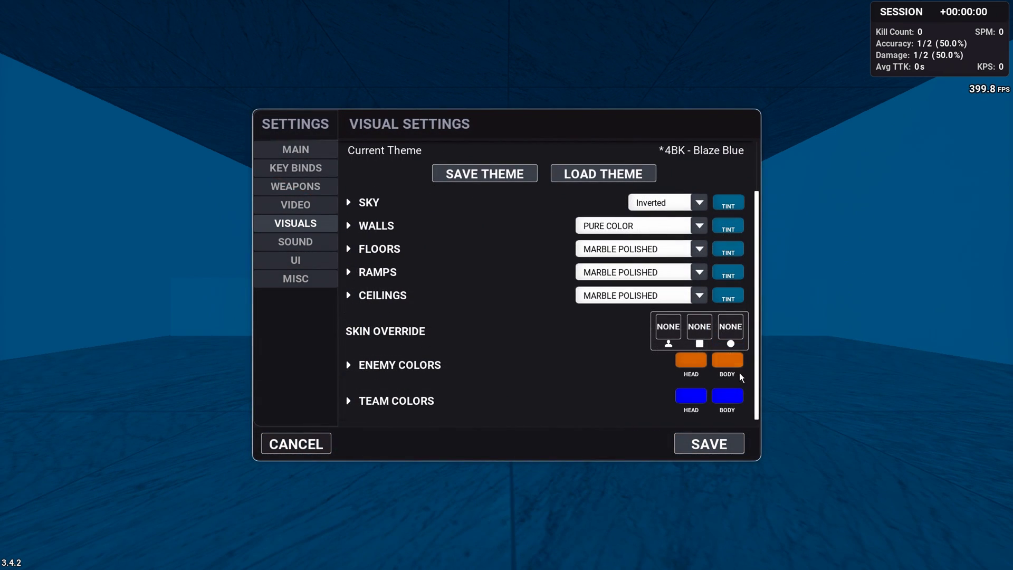
Step: Preview the School Arya skin for the character shape in the skin override browser without equipping it
{"action": "left_click", "coordinate": [706, 331]}
{"action": "left_click", "coordinate": [206, 190]}
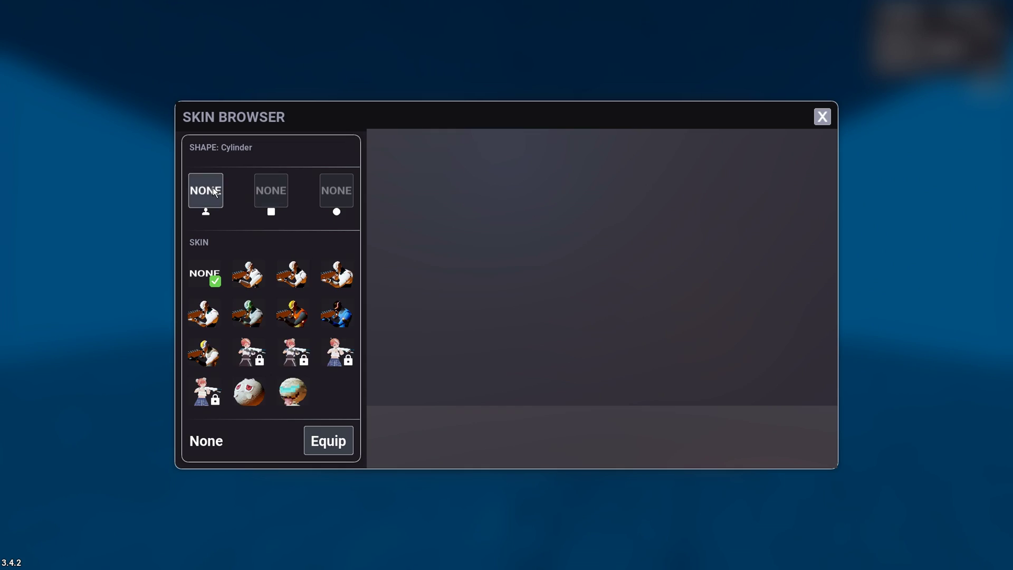
{"action": "left_click", "coordinate": [335, 352]}
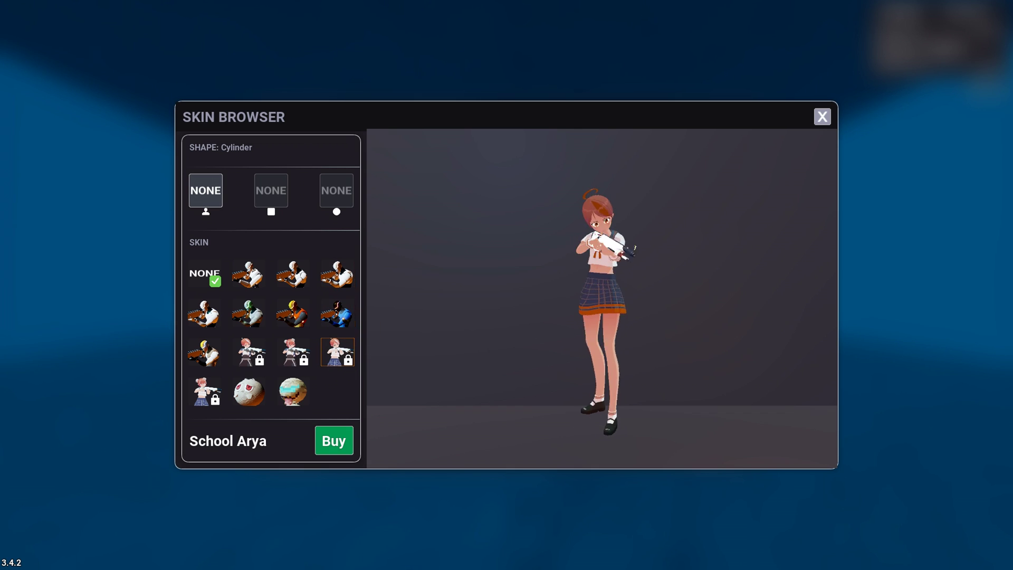
{"action": "left_click", "coordinate": [822, 116]}
Step: Expand the enemy colors section and examine its color override, roughness, metallic and full bright options
{"action": "left_click", "coordinate": [376, 371]}
{"action": "scroll", "coordinate": [491, 353], "scroll_direction": "down", "scroll_amount": 2}
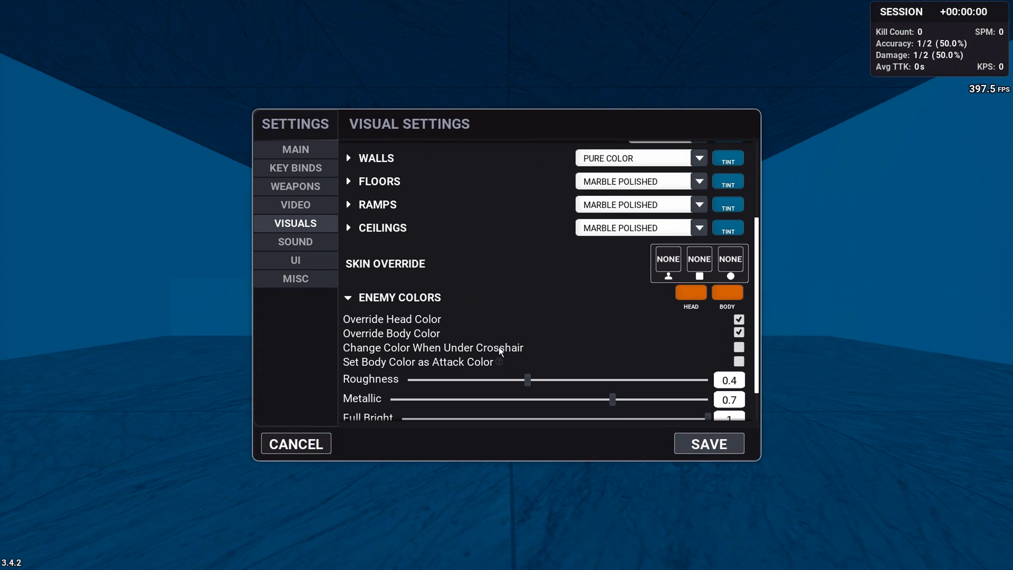
{"action": "scroll", "coordinate": [448, 302], "scroll_direction": "down", "scroll_amount": 1}
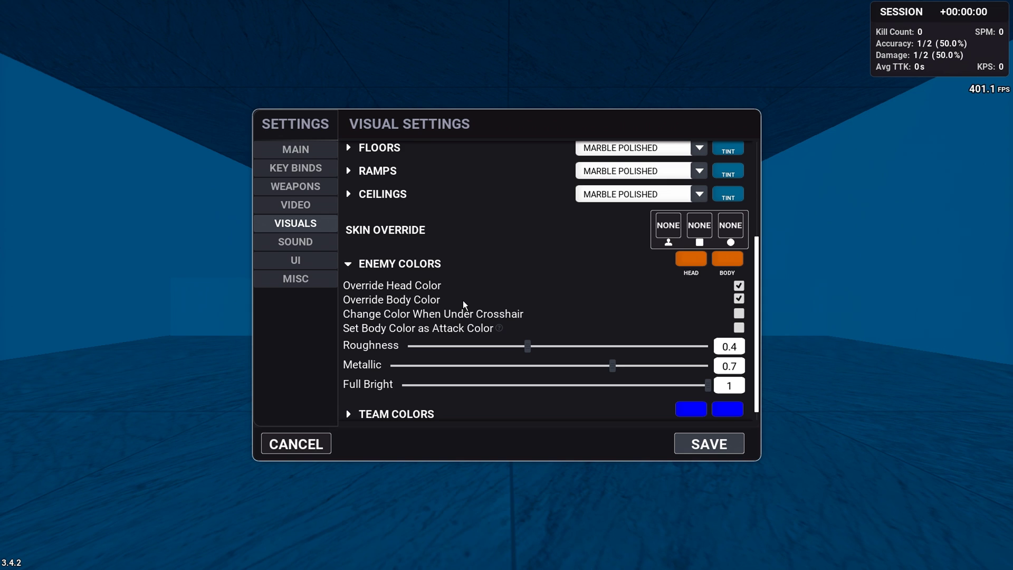
Step: Set the glow up of the enemy head color to 20 and confirm the color
{"action": "scroll", "coordinate": [464, 301], "scroll_direction": "down", "scroll_amount": 1}
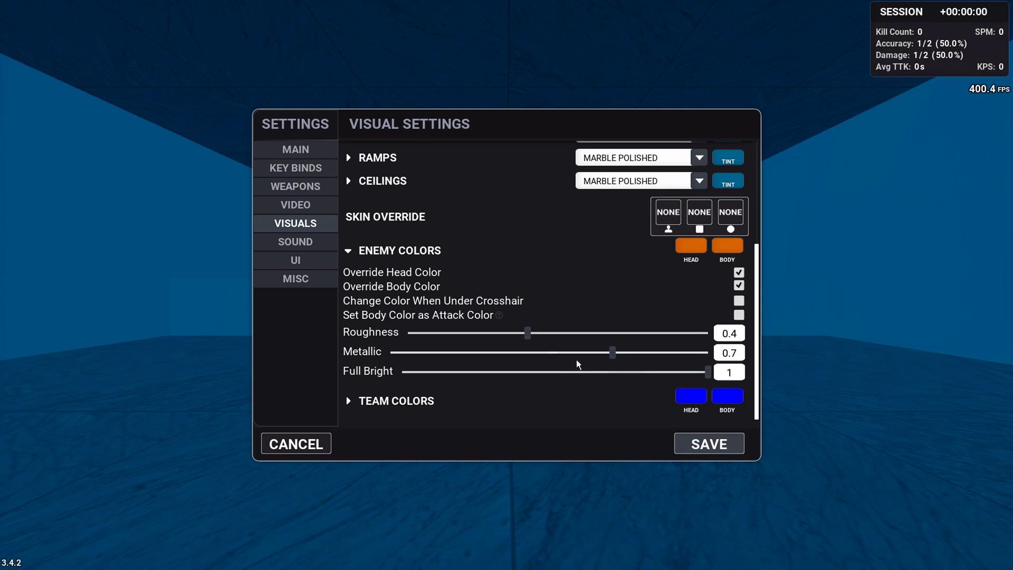
{"action": "left_click", "coordinate": [693, 247]}
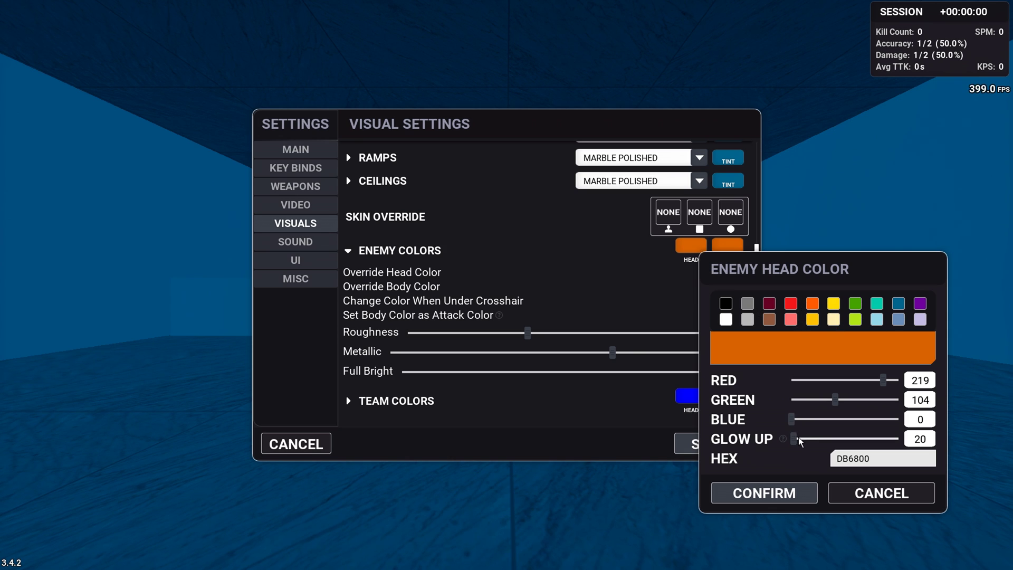
{"action": "left_click_drag", "start_coordinate": [795, 437], "coordinate": [815, 438]}
{"action": "left_click", "coordinate": [921, 438]}
{"action": "type", "text": "20"}
{"action": "left_click", "coordinate": [918, 420]}
{"action": "left_click", "coordinate": [793, 495]}
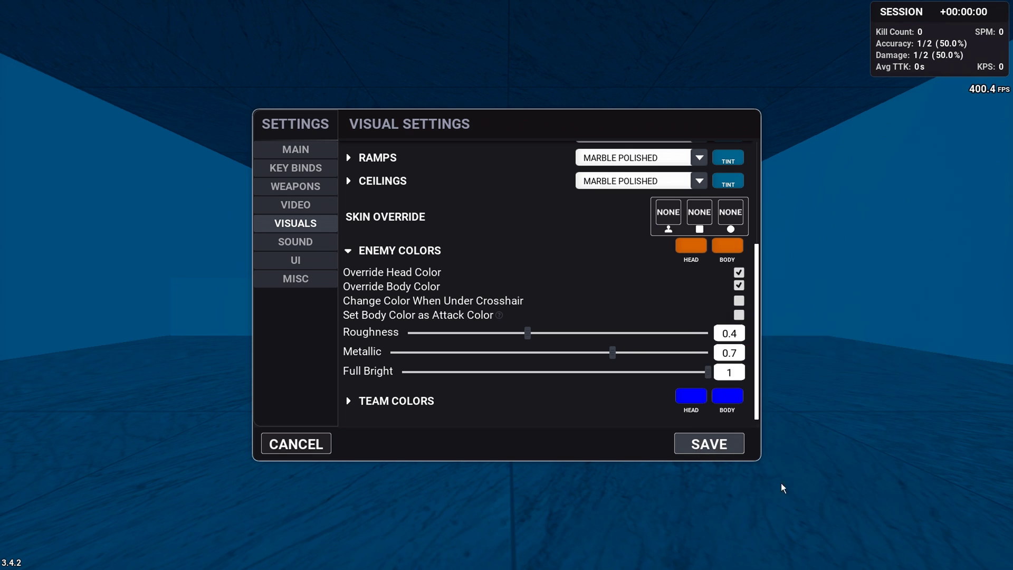
Step: Try the option that changes enemy color when under the crosshair and view its head color without changing it
{"action": "left_click", "coordinate": [740, 301]}
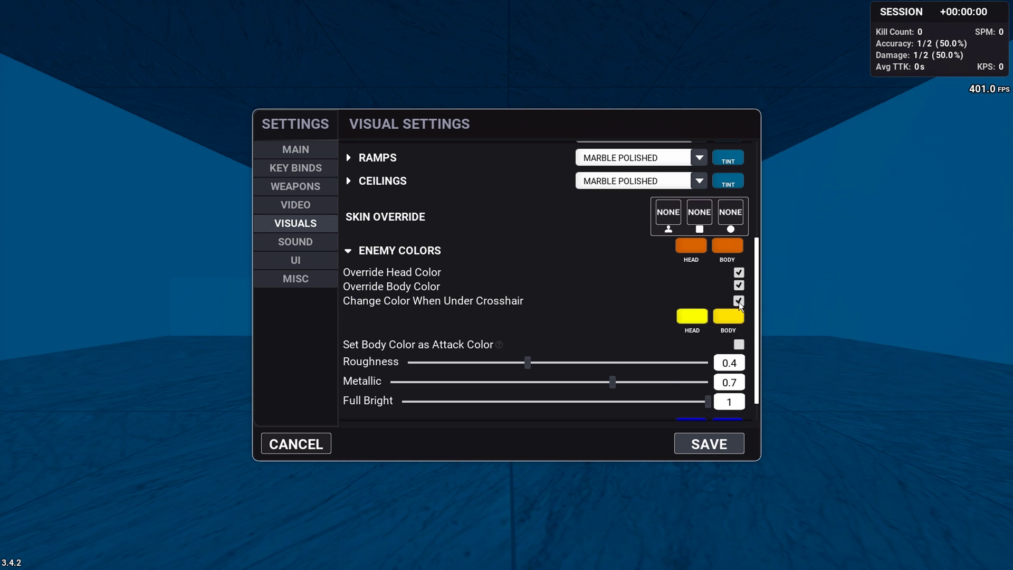
{"action": "left_click", "coordinate": [702, 316]}
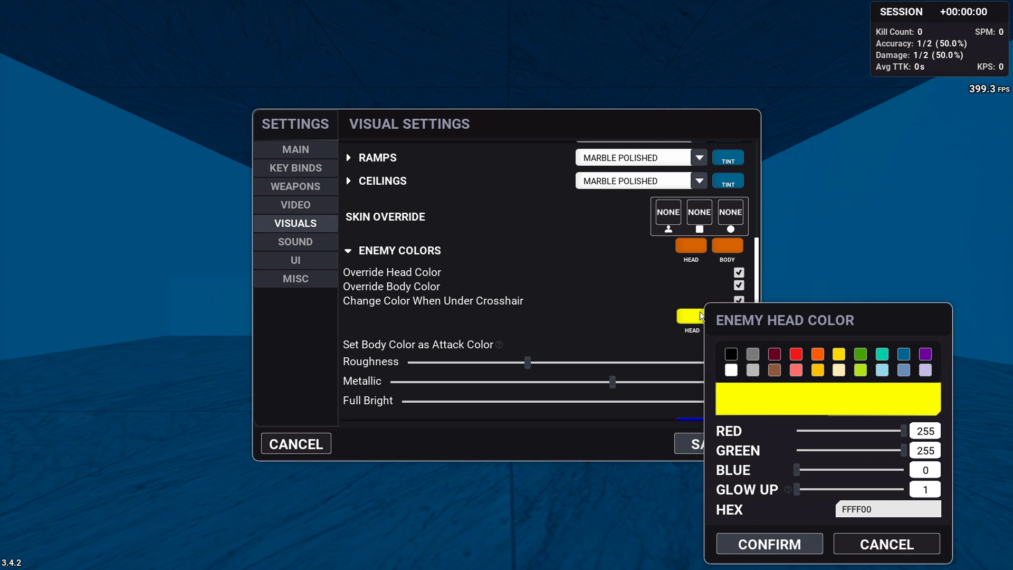
{"action": "left_click", "coordinate": [874, 544]}
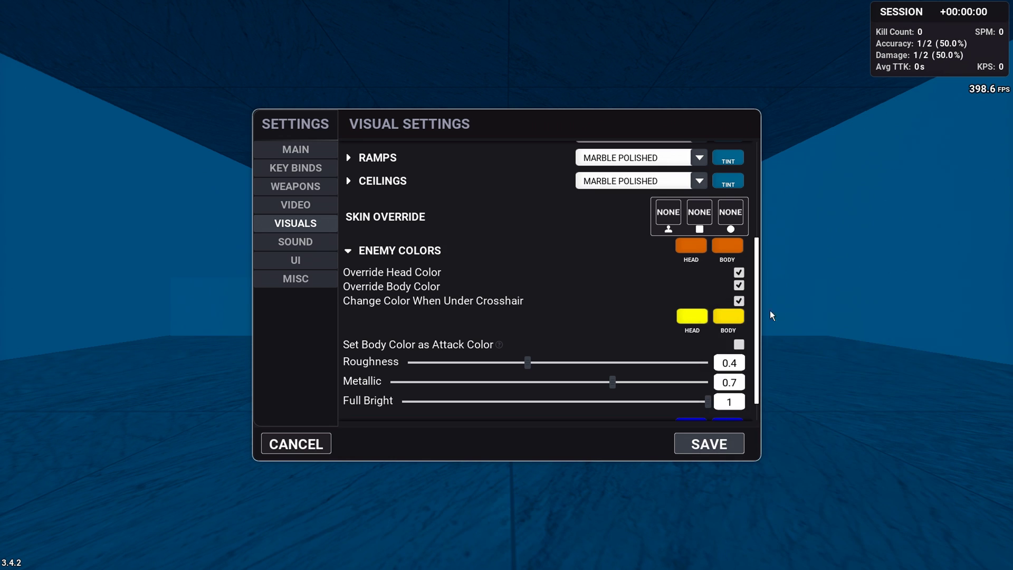
{"action": "left_click", "coordinate": [739, 301]}
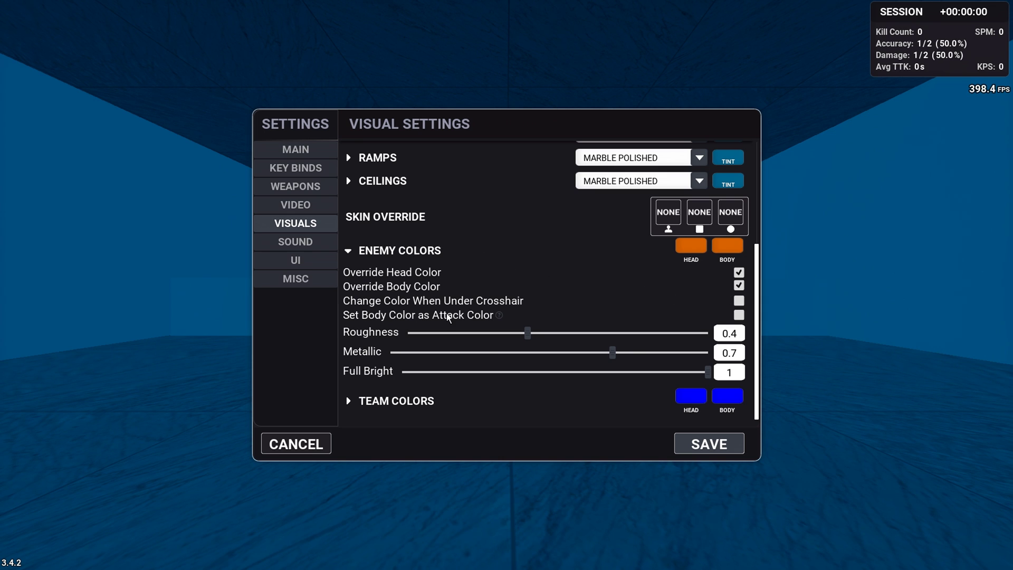
Step: Examine the volume levels, hit sounds, kill confirmed sound and hit sound cooldown in the sound settings
{"action": "scroll", "coordinate": [436, 301], "scroll_direction": "up", "scroll_amount": 3}
{"action": "left_click", "coordinate": [313, 242]}
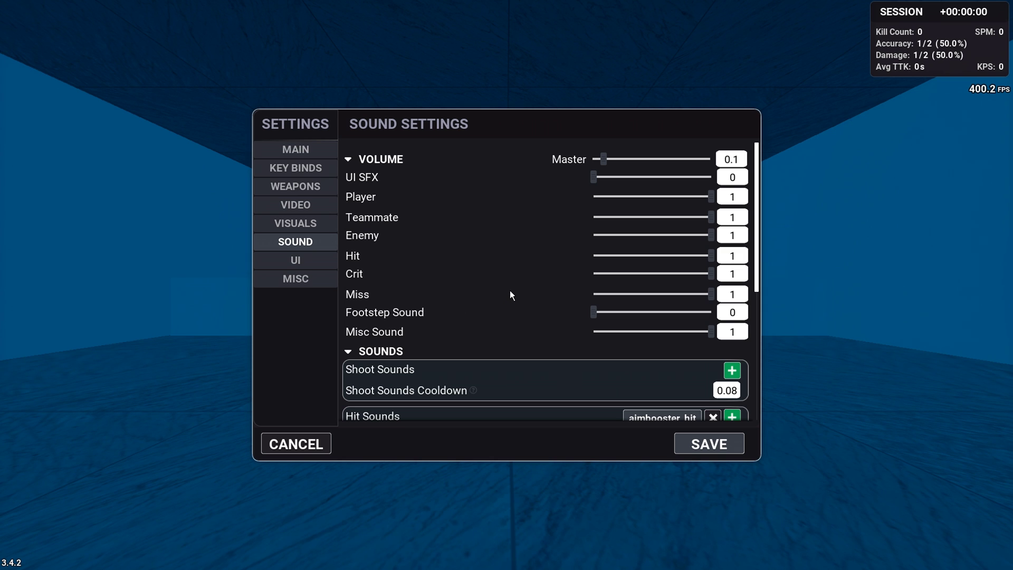
{"action": "scroll", "coordinate": [622, 222], "scroll_direction": "down", "scroll_amount": 3}
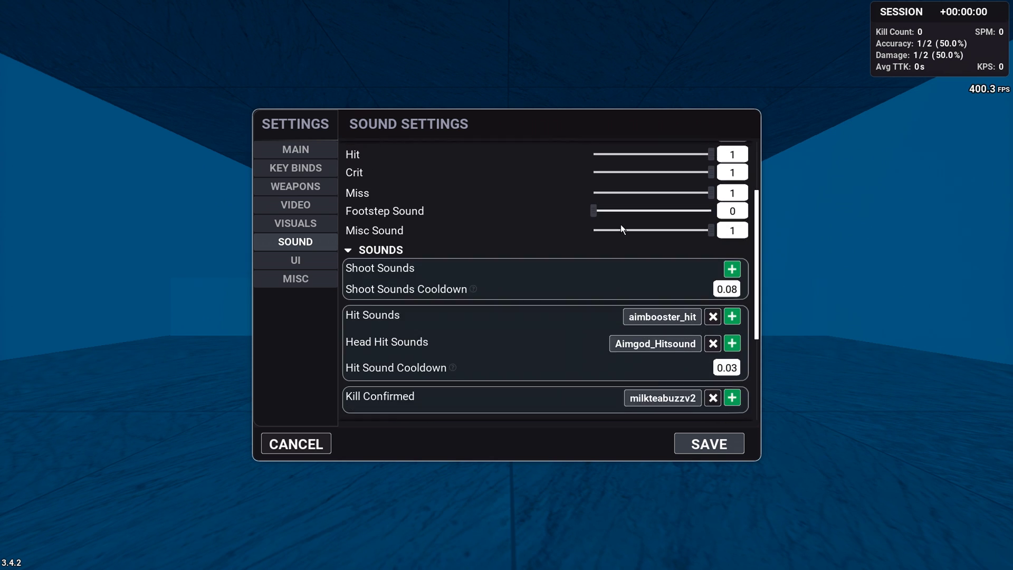
{"action": "scroll", "coordinate": [621, 226], "scroll_direction": "down", "scroll_amount": 2}
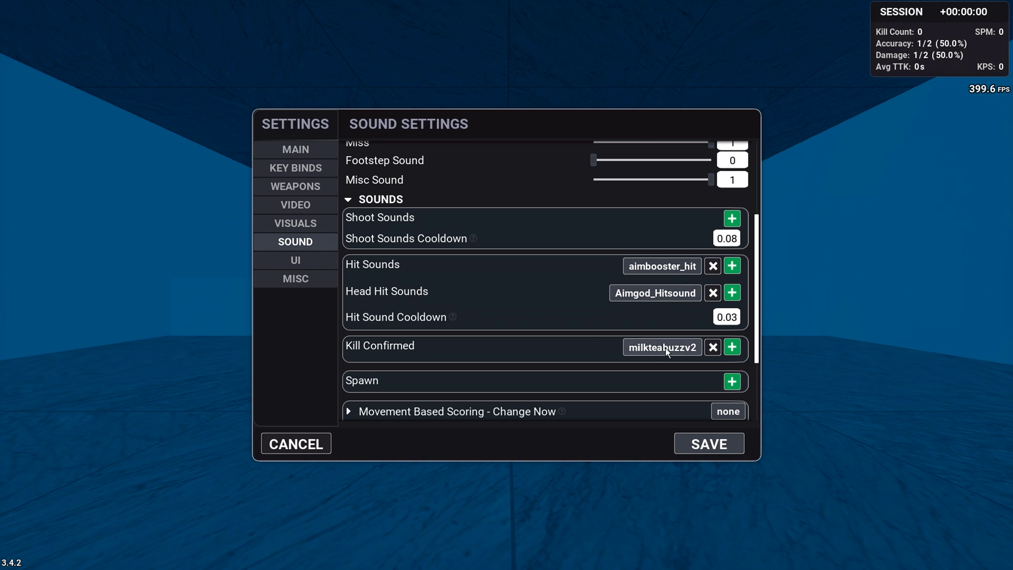
{"action": "left_click", "coordinate": [668, 323]}
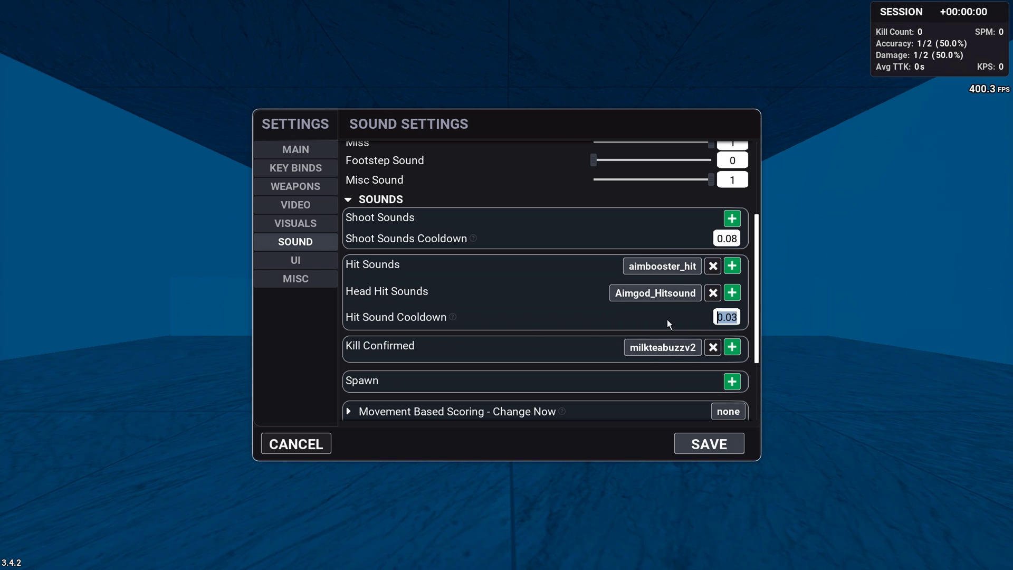
{"action": "left_click", "coordinate": [720, 317]}
{"action": "scroll", "coordinate": [759, 321], "scroll_direction": "down", "scroll_amount": 3}
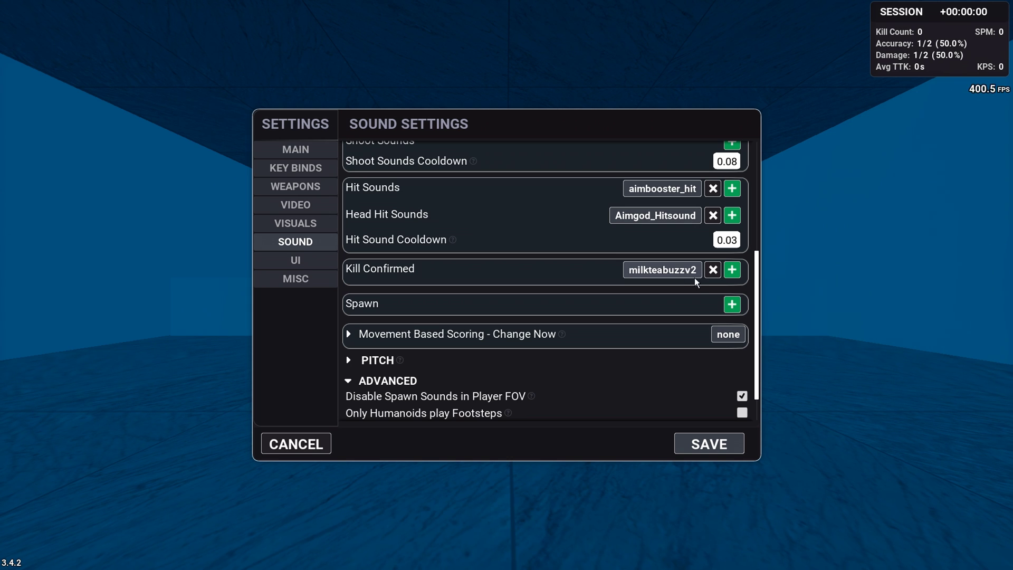
Step: Examine the spawn sound and the Bad, Okay and Good movement based scoring sounds, then collapse that section
{"action": "scroll", "coordinate": [695, 277], "scroll_direction": "down", "scroll_amount": 1}
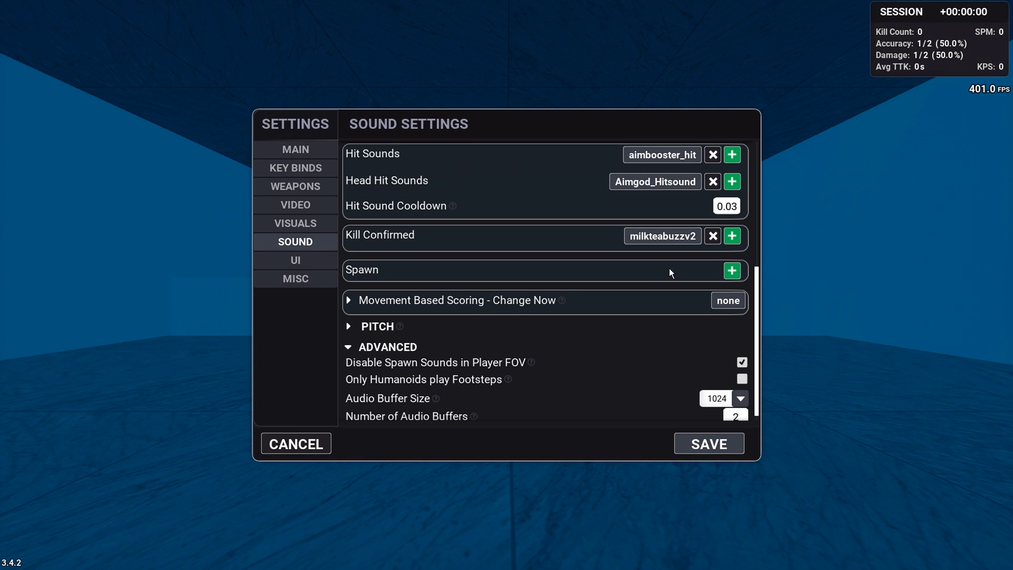
{"action": "scroll", "coordinate": [669, 268], "scroll_direction": "down", "scroll_amount": 1}
{"action": "left_click", "coordinate": [420, 297]}
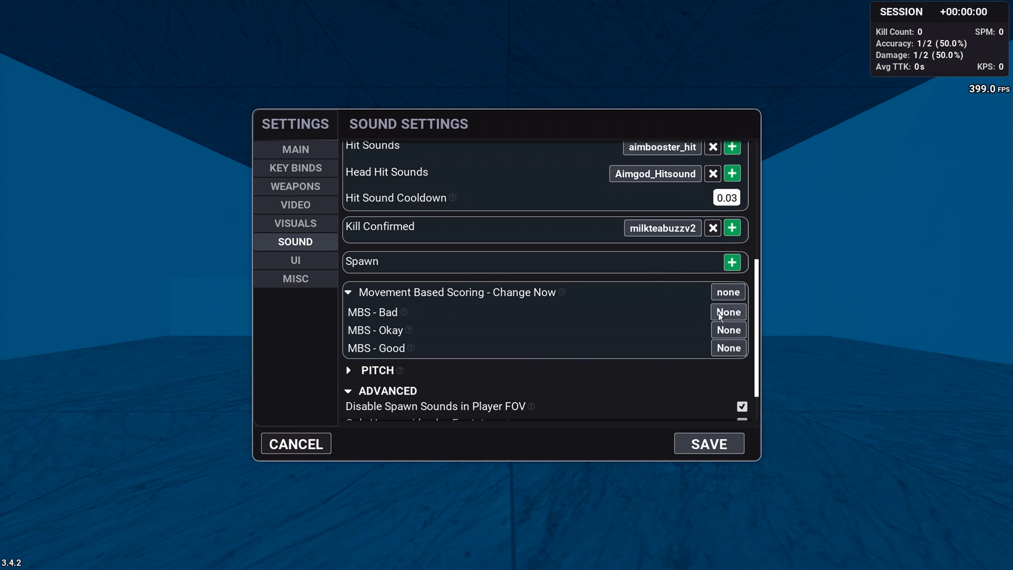
{"action": "left_click", "coordinate": [515, 293]}
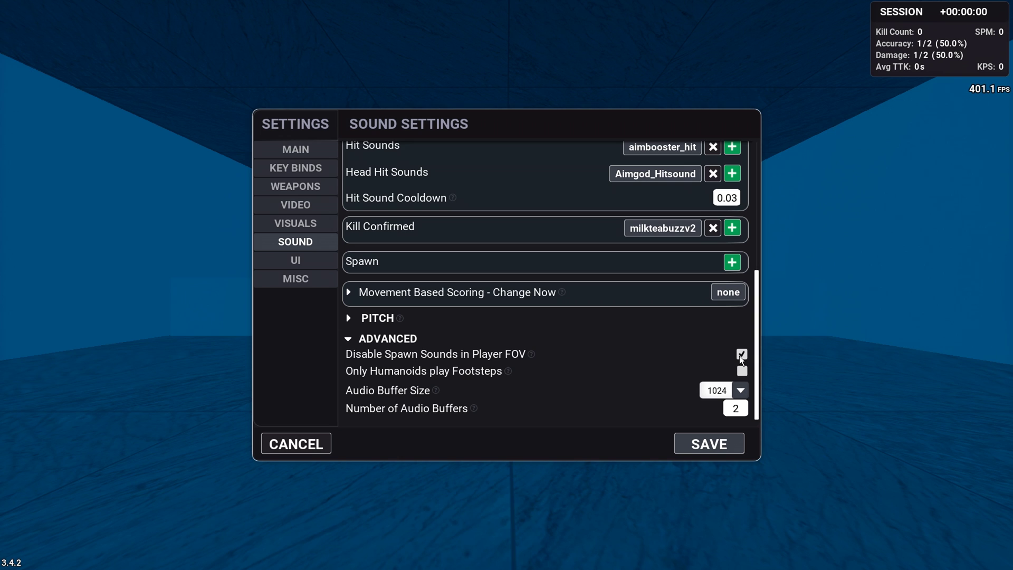
Step: Select 1024 as the audio buffer size and examine the number of audio buffers
{"action": "left_click", "coordinate": [741, 391]}
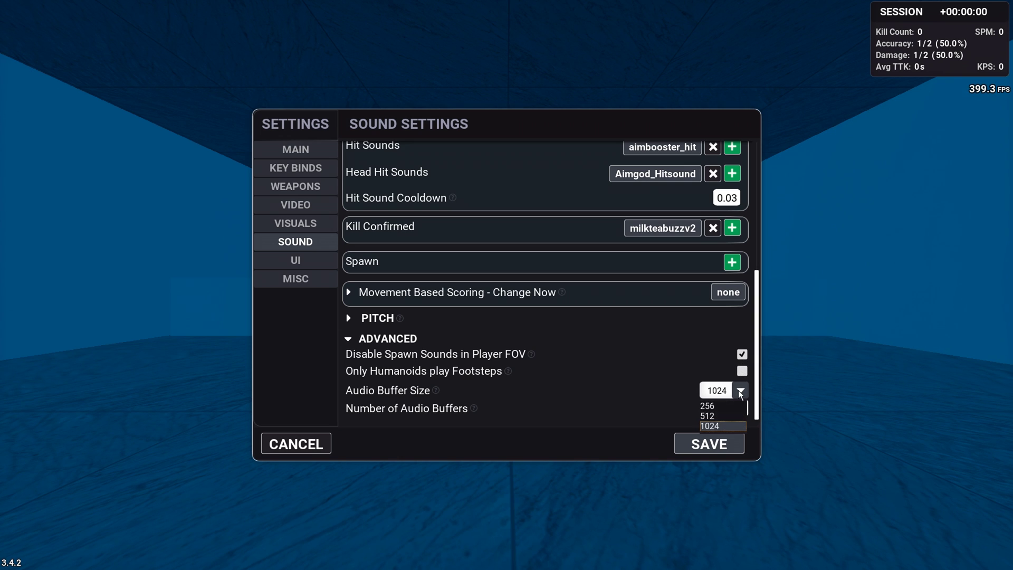
{"action": "left_click", "coordinate": [726, 426]}
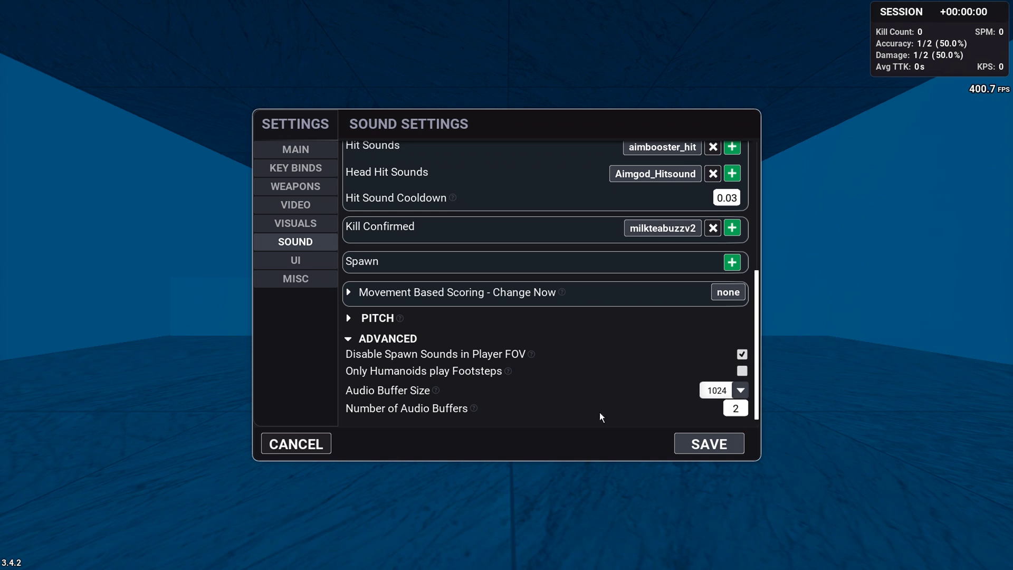
{"action": "left_click", "coordinate": [735, 408]}
Step: Try repositioning the session stats, FPS counter and challenge timer HUD elements from the UI settings, and cancel the layout changes
{"action": "left_click", "coordinate": [315, 255]}
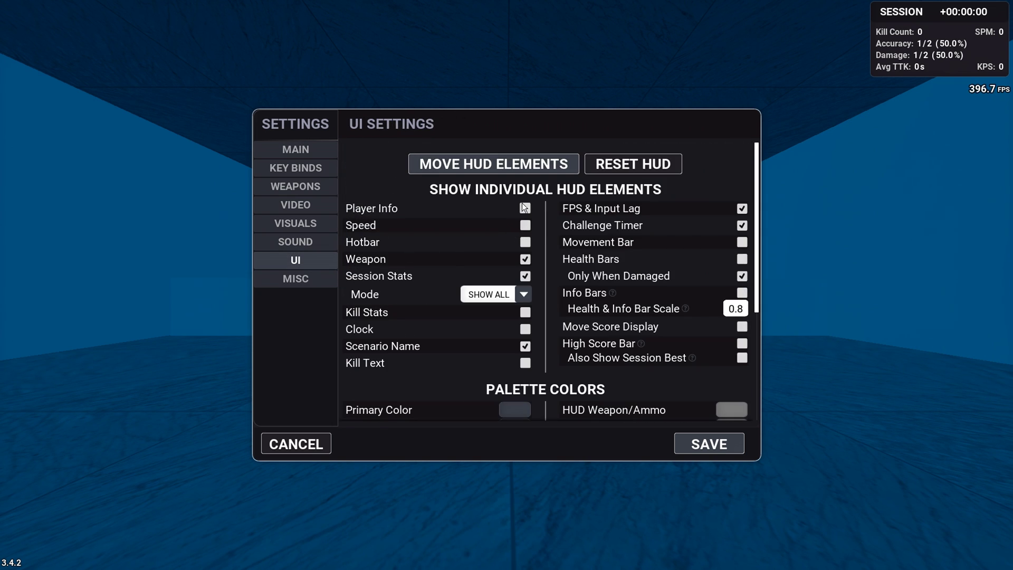
{"action": "left_click", "coordinate": [505, 165]}
{"action": "left_click_drag", "start_coordinate": [914, 29], "coordinate": [620, 161]}
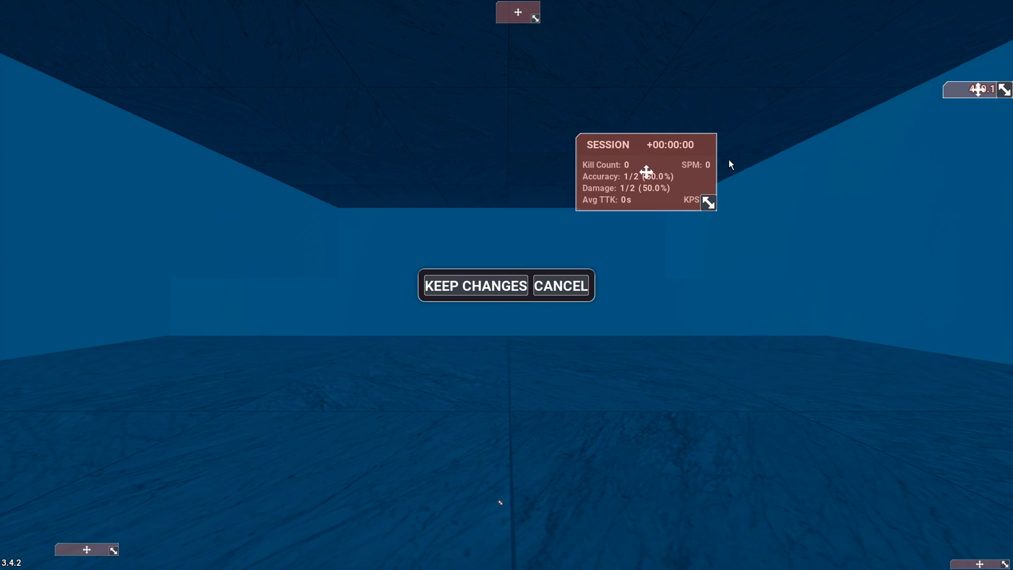
{"action": "left_click_drag", "start_coordinate": [976, 92], "coordinate": [652, 231]}
{"action": "left_click_drag", "start_coordinate": [522, 16], "coordinate": [343, 156]}
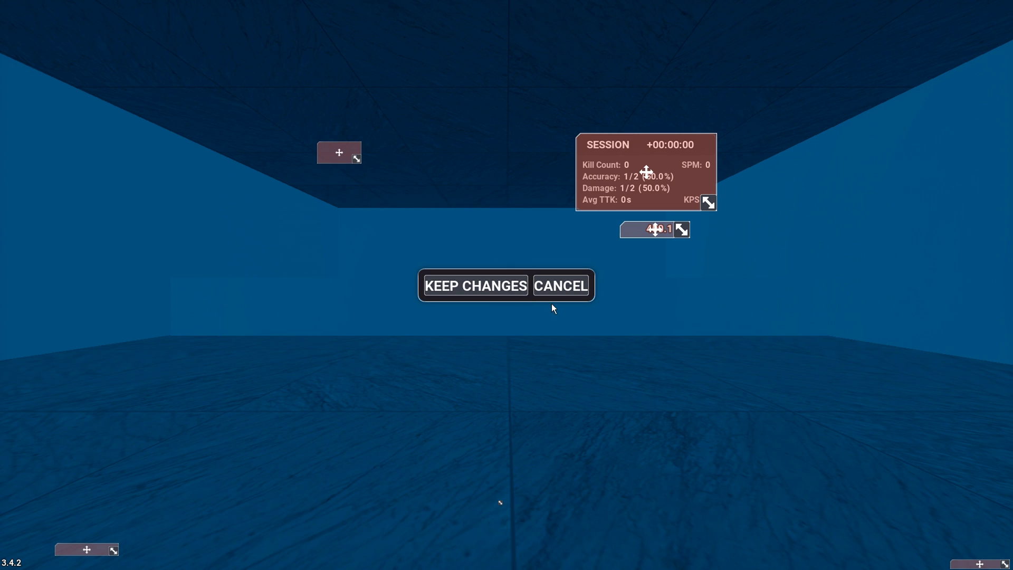
{"action": "left_click_drag", "start_coordinate": [630, 183], "coordinate": [885, 50]}
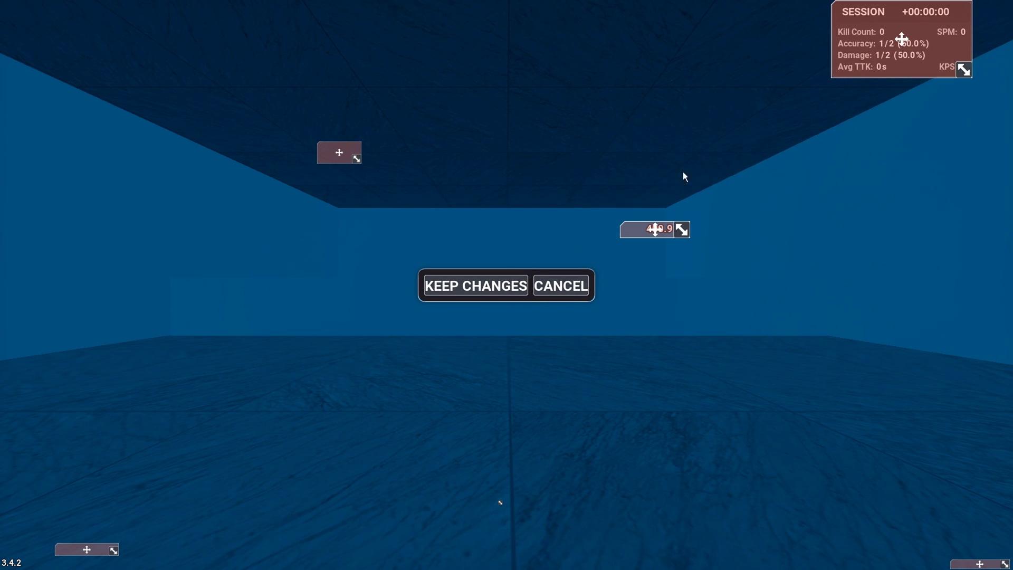
{"action": "left_click", "coordinate": [567, 290]}
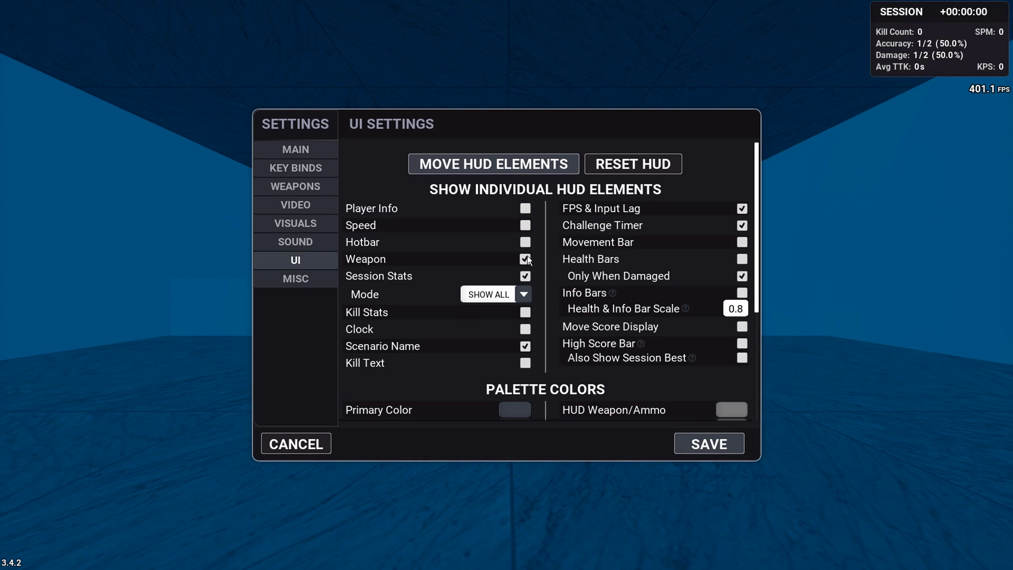
Step: Examine the HUD element and palette color options in the UI settings and the online scenario refresh time in the misc settings
{"action": "left_click", "coordinate": [524, 275]}
{"action": "left_click_drag", "start_coordinate": [758, 256], "coordinate": [755, 367]}
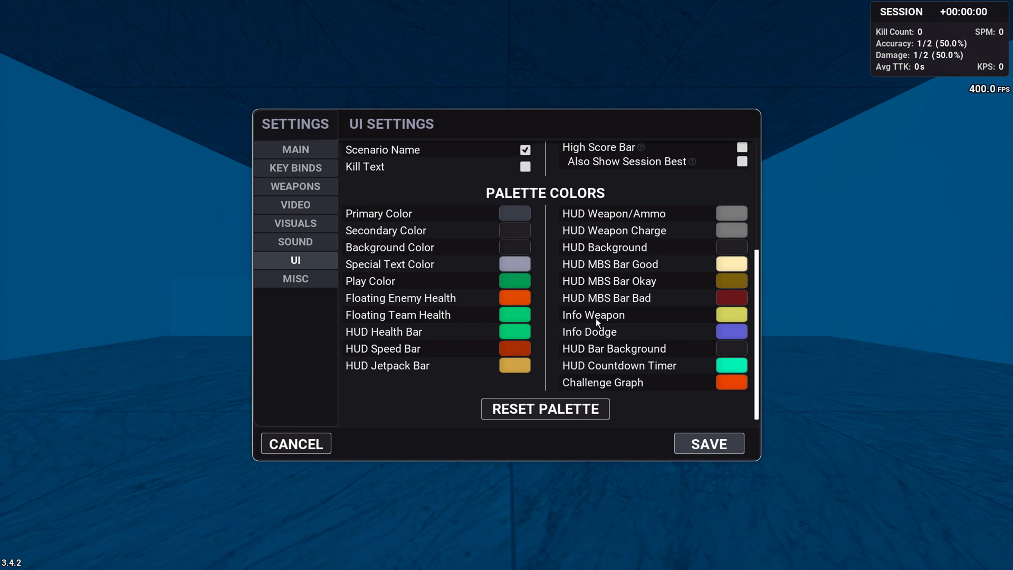
{"action": "left_click", "coordinate": [296, 278]}
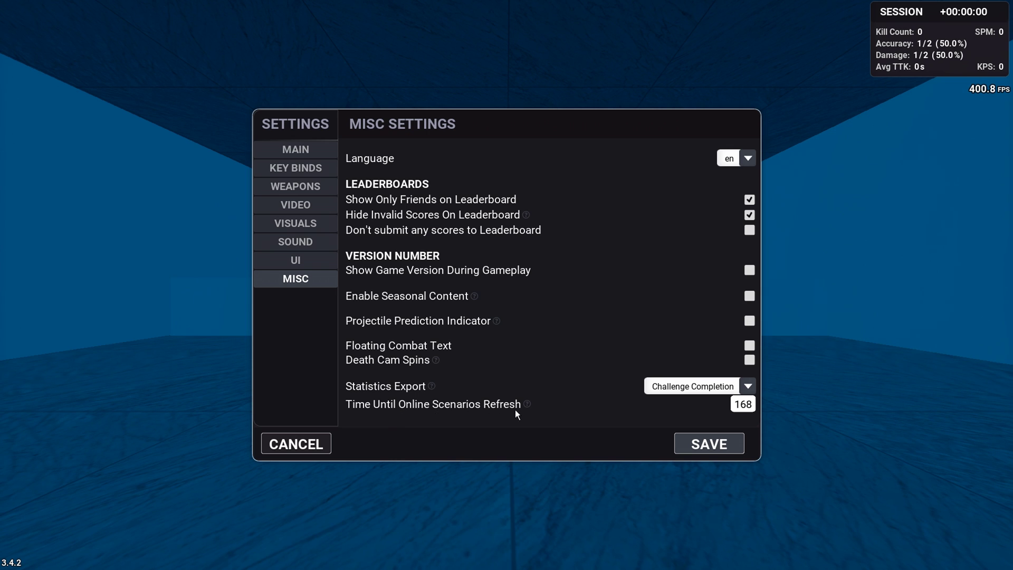
{"action": "left_click_drag", "start_coordinate": [754, 408], "coordinate": [735, 405]}
{"action": "left_click", "coordinate": [737, 405]}
Step: Save the settings and show the online scenarios in the sandbox browser
{"action": "left_click", "coordinate": [742, 450]}
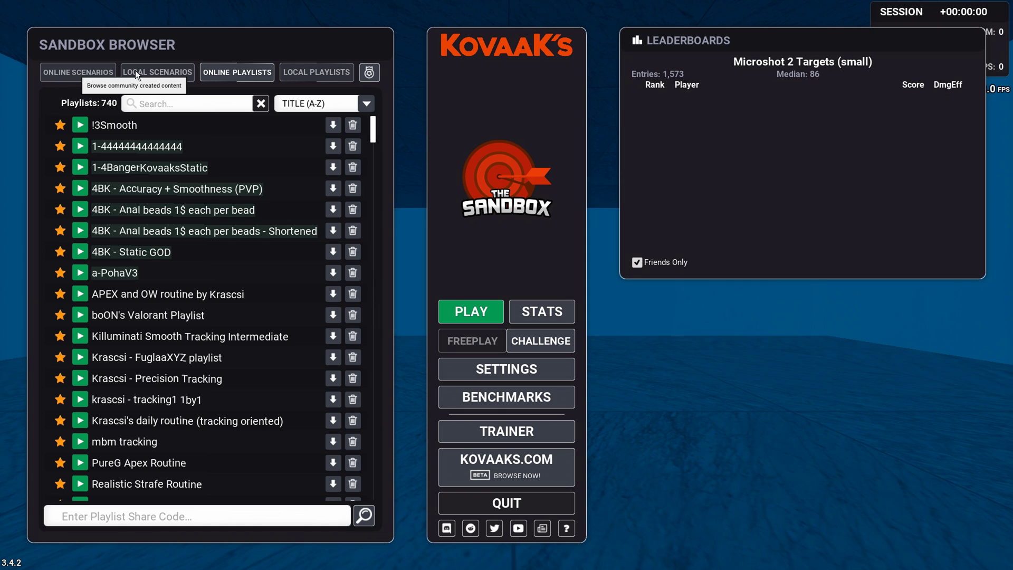
{"action": "left_click", "coordinate": [77, 72]}
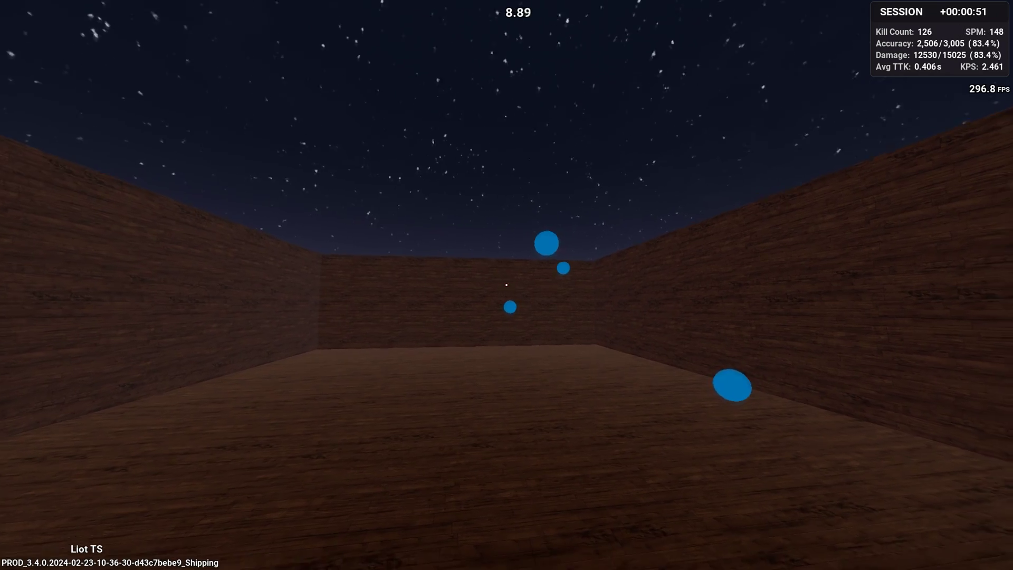
Step: Shoot the blue targets in the Liot TS scenario
{"action": "left_click", "coordinate": [507, 285]}
{"action": "left_click", "coordinate": [506, 285]}
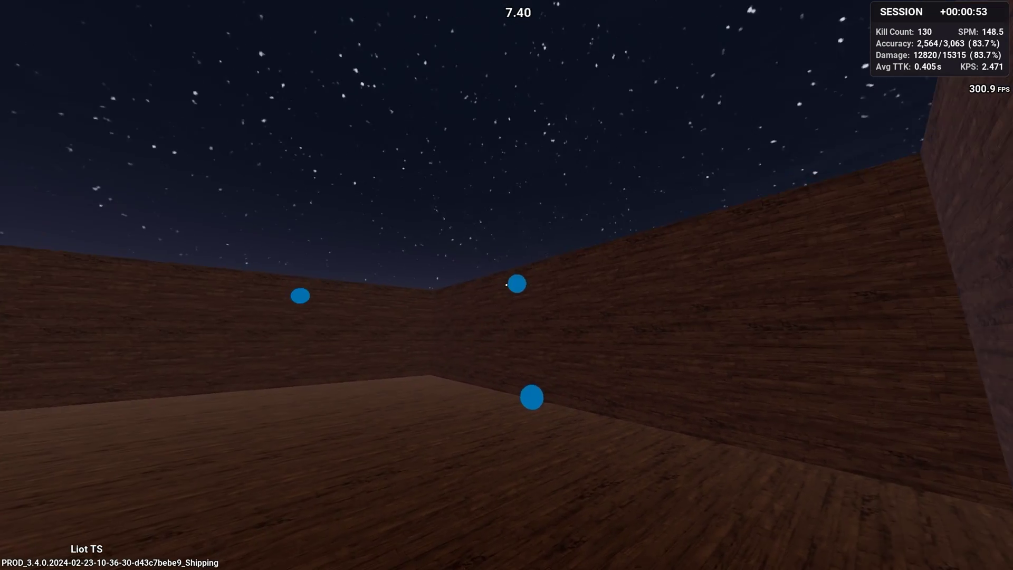